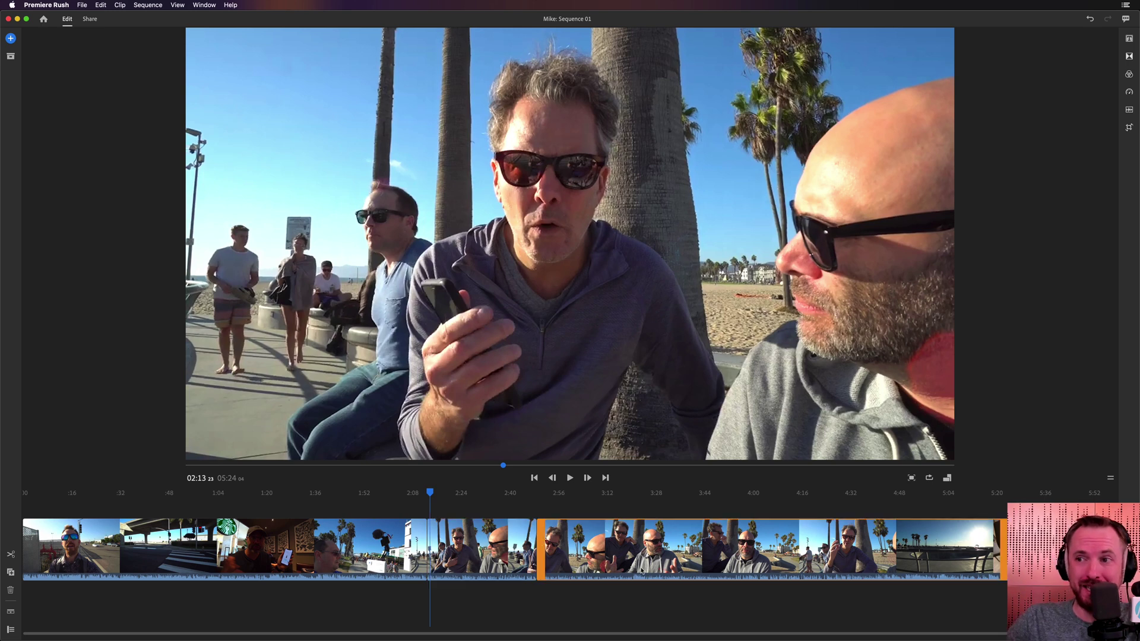
Move the selected clip later in the sequence and play it back from the start.
{"action": "left_click_drag", "start_coordinate": [464, 554], "coordinate": [945, 546]}
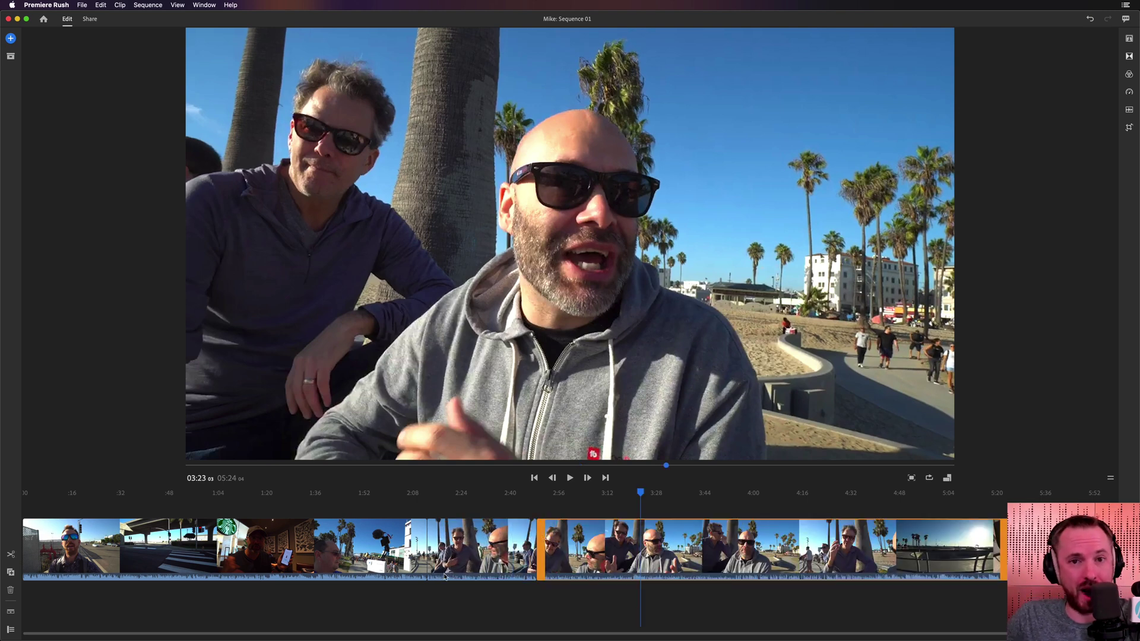
{"action": "left_click", "coordinate": [276, 591]}
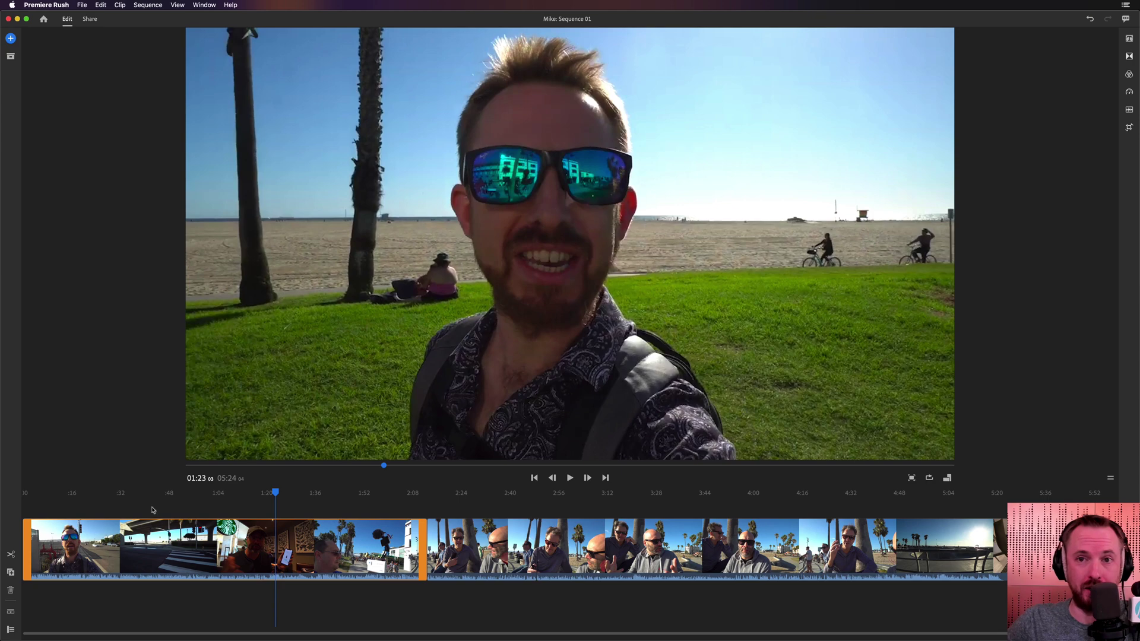
{"action": "left_click", "coordinate": [13, 494]}
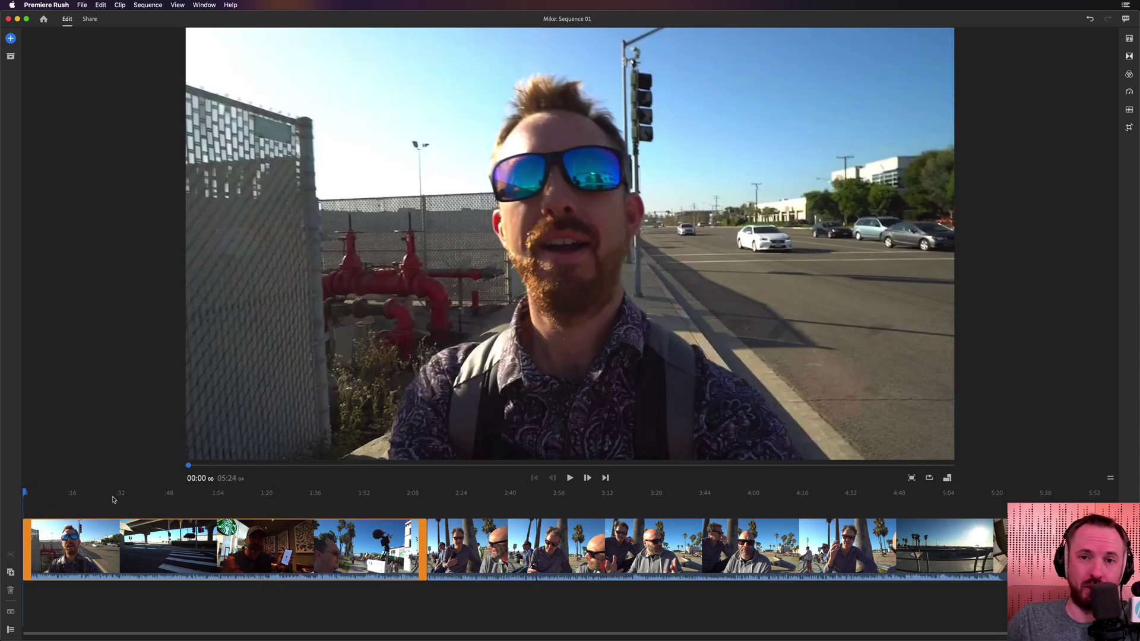
{"action": "key", "text": "space"}
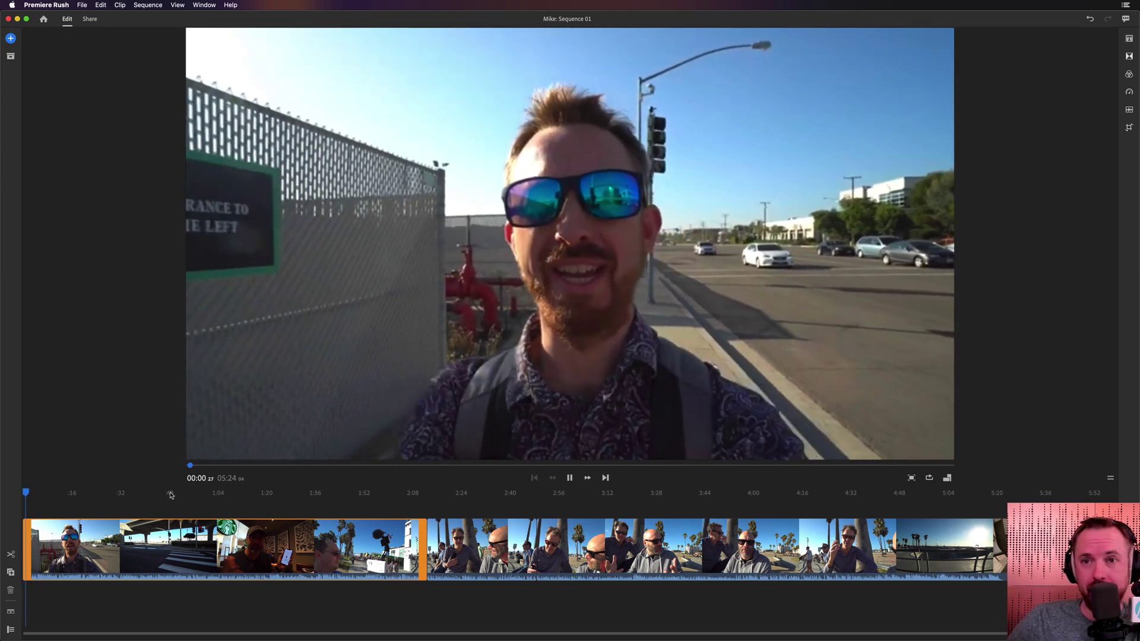
Review the cut at the coffee-shop shot, 1:36, the 2:32 beach clip and 2:16, then switch to Lickd.
{"action": "left_click", "coordinate": [186, 494]}
{"action": "key", "text": "space"}
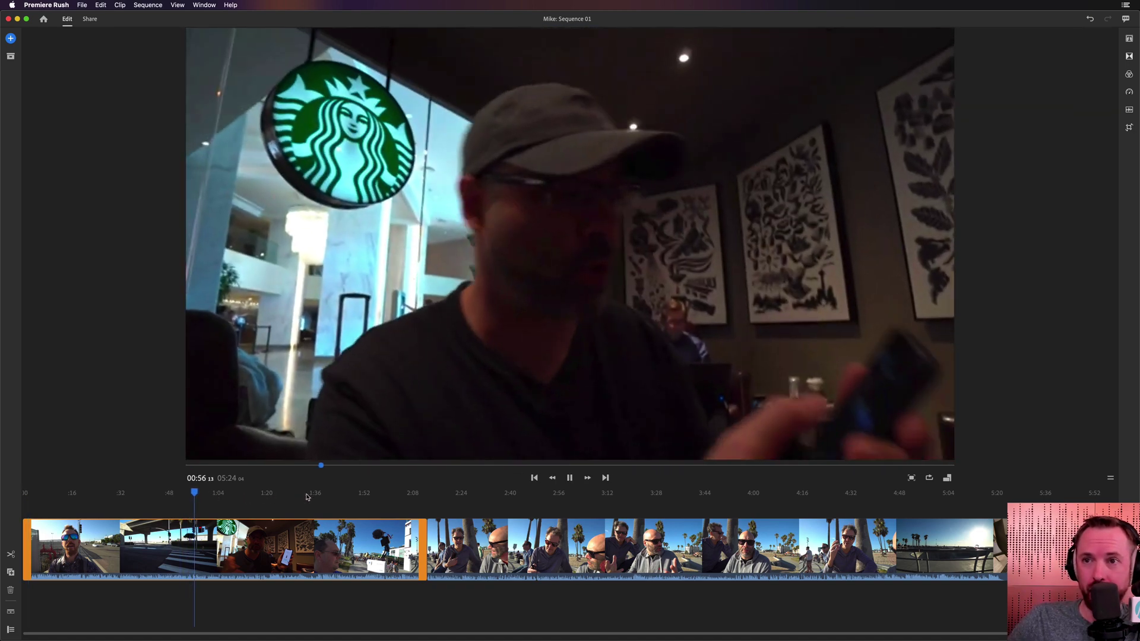
{"action": "left_click", "coordinate": [309, 495]}
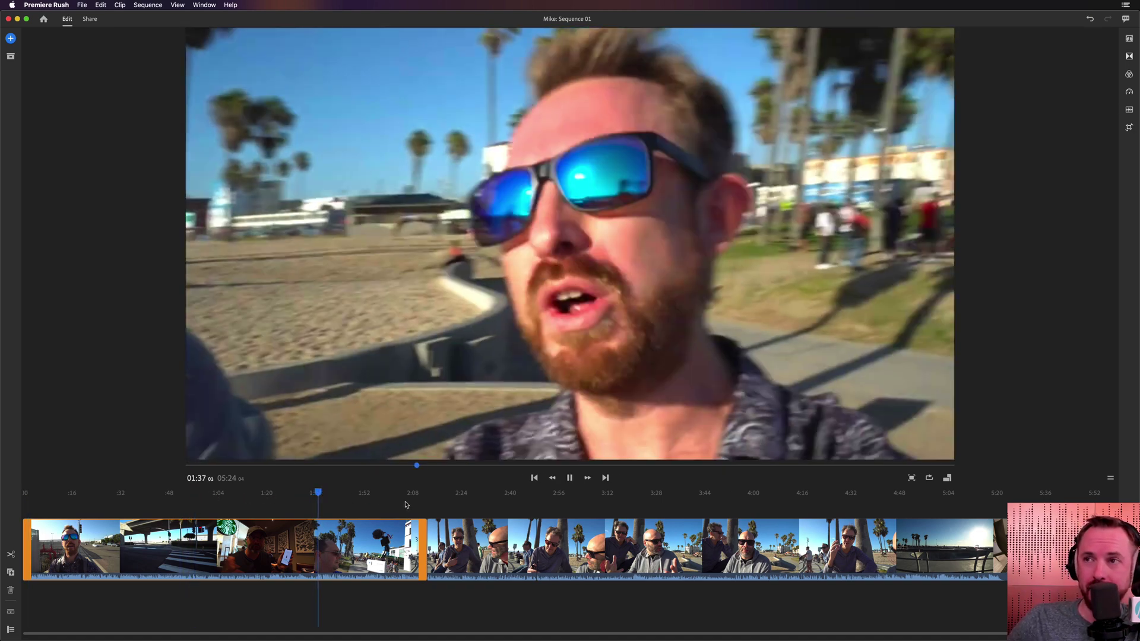
{"action": "key", "text": "space"}
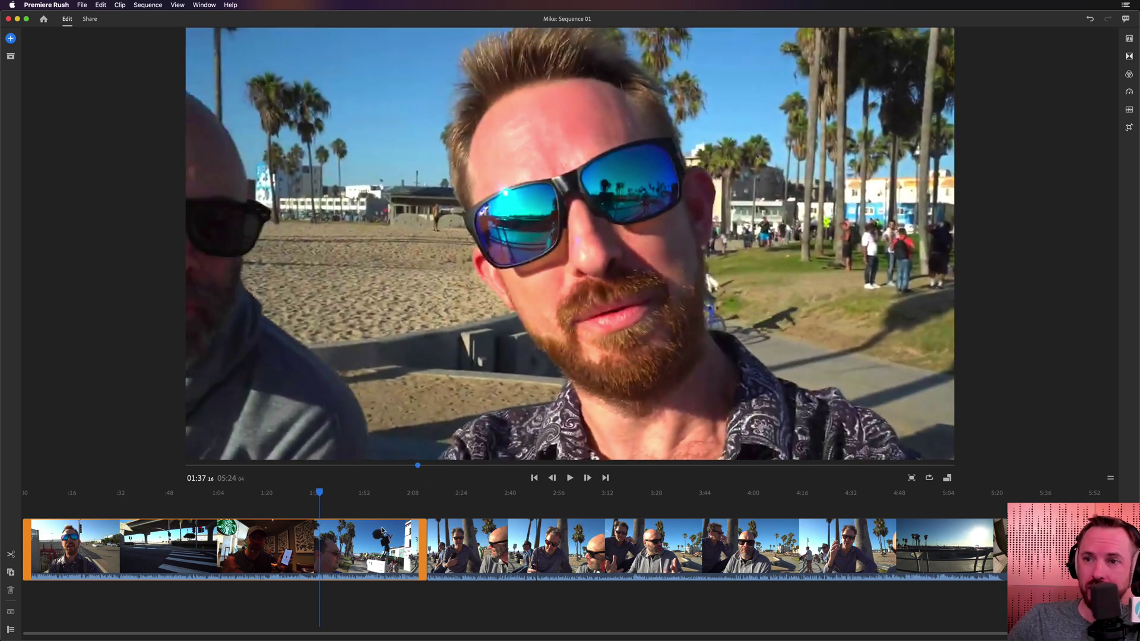
{"action": "left_click", "coordinate": [486, 518]}
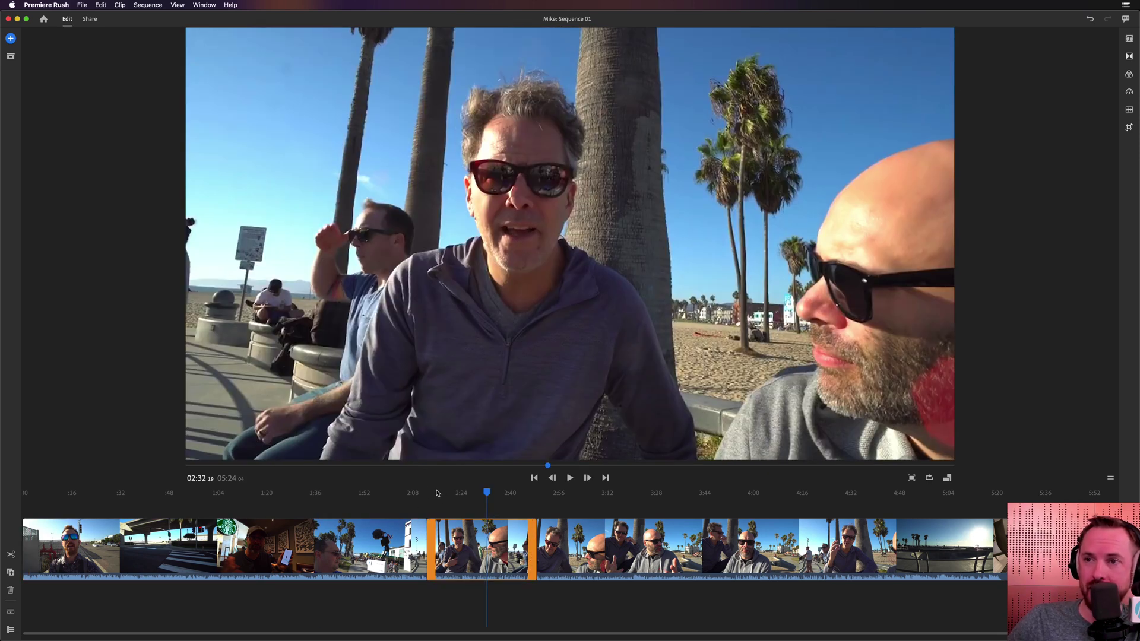
{"action": "key", "text": "space"}
{"action": "key", "text": "space"}
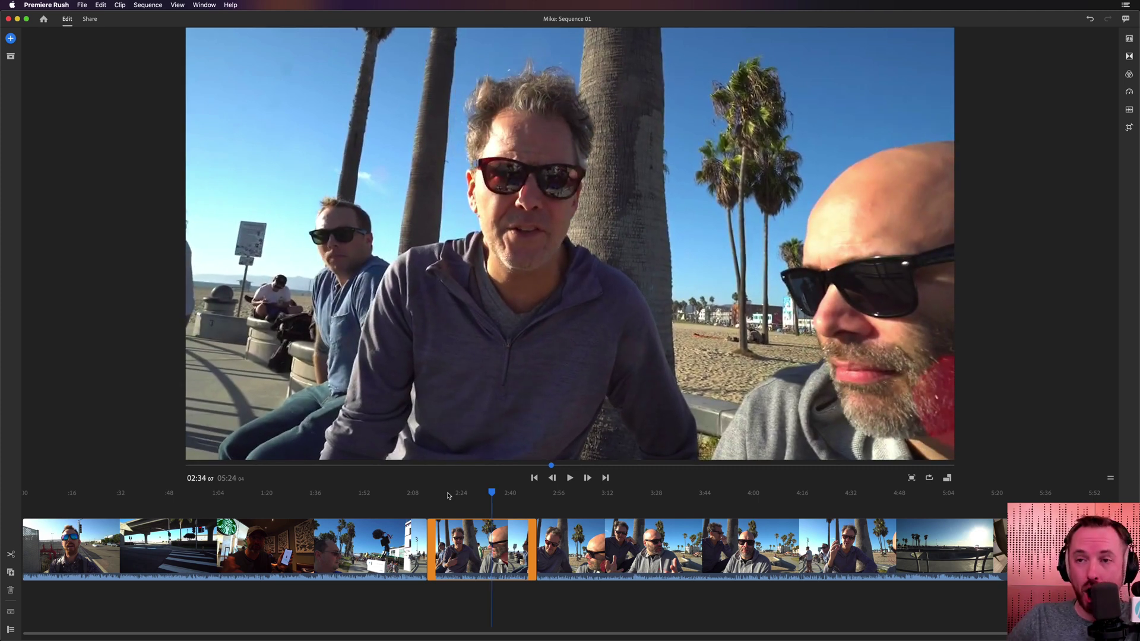
{"action": "left_click", "coordinate": [444, 493]}
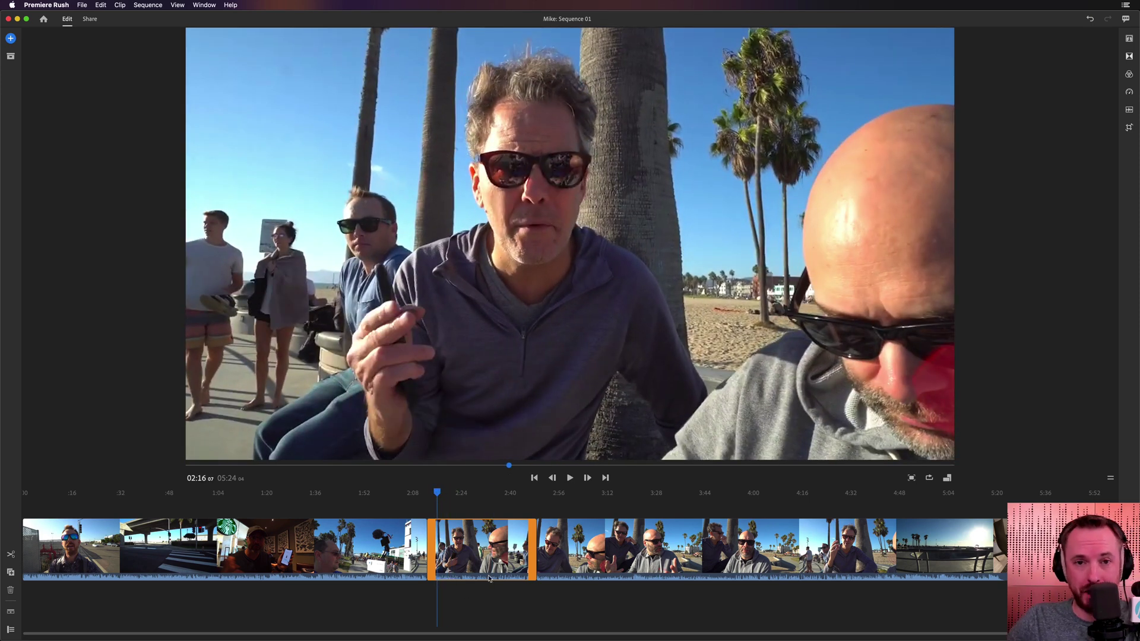
{"action": "key", "text": "super+Tab"}
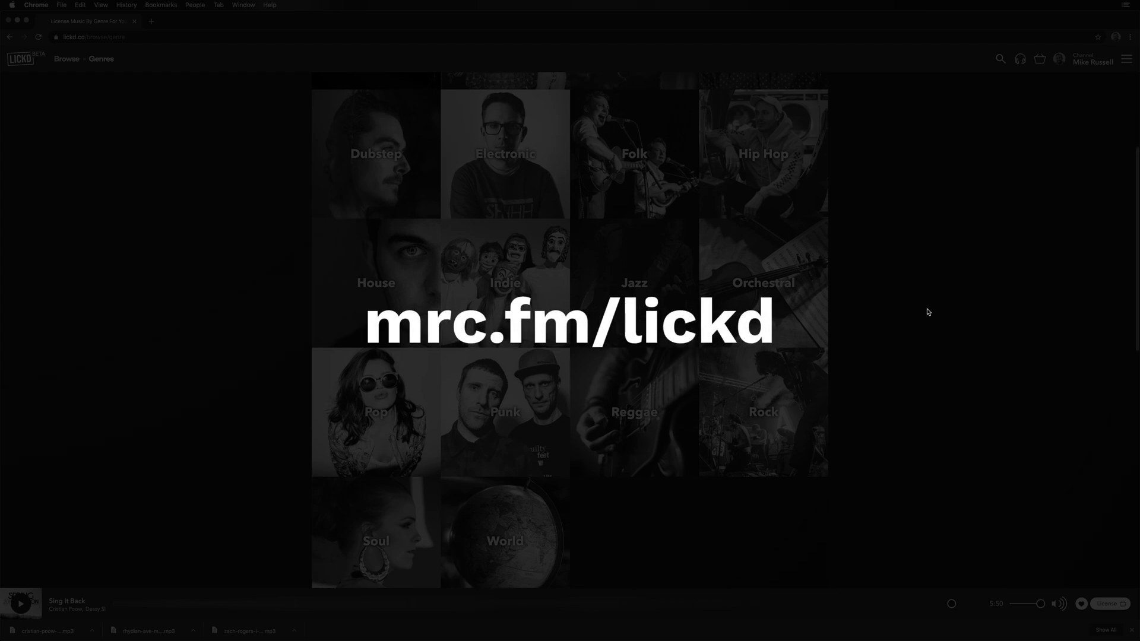
Scroll through the Lickd genre grid with tiles like Acoustic, Electronic, Pop and Rock.
{"action": "scroll", "coordinate": [928, 312], "scroll_direction": "up", "scroll_amount": 3}
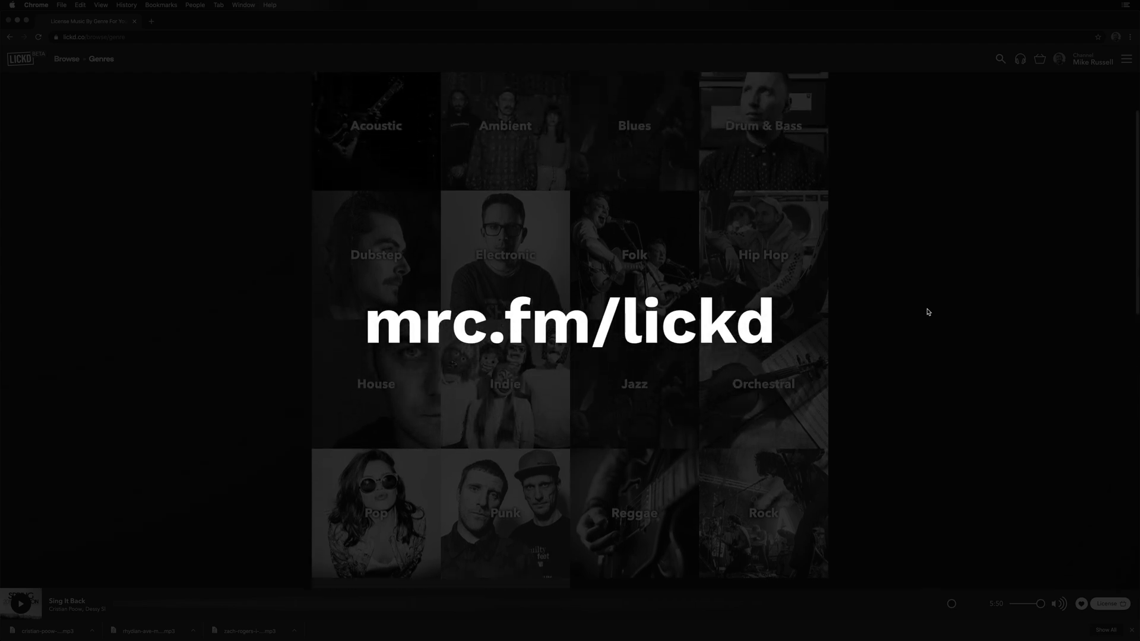
{"action": "scroll", "coordinate": [928, 312], "scroll_direction": "up", "scroll_amount": 5}
{"action": "scroll", "coordinate": [928, 312], "scroll_direction": "up", "scroll_amount": 2}
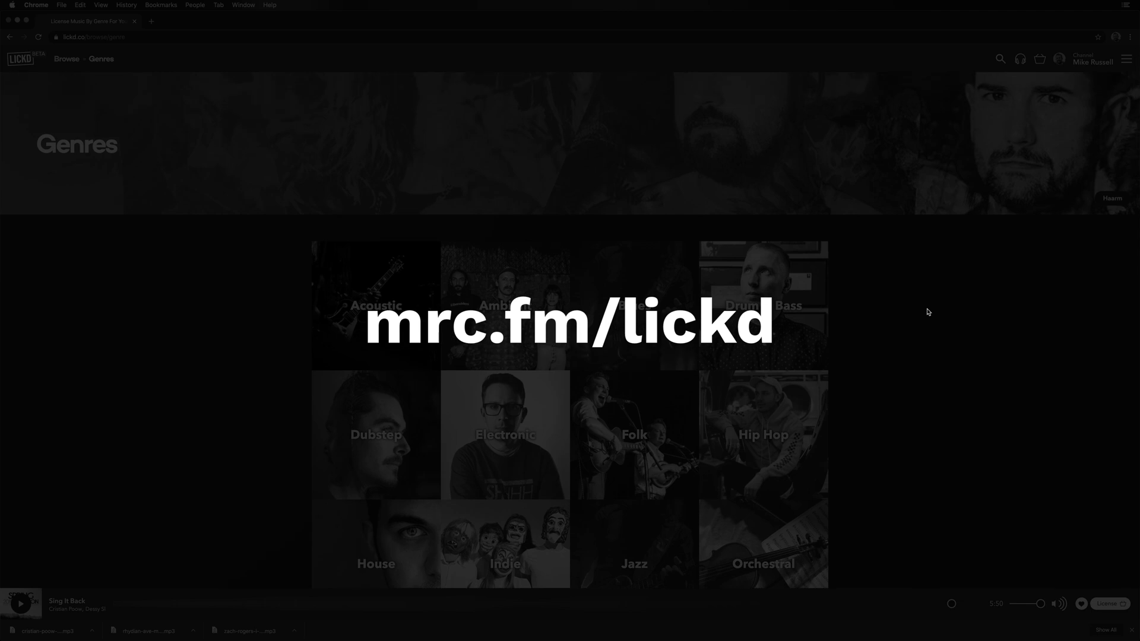
{"action": "scroll", "coordinate": [928, 312], "scroll_direction": "down", "scroll_amount": 6}
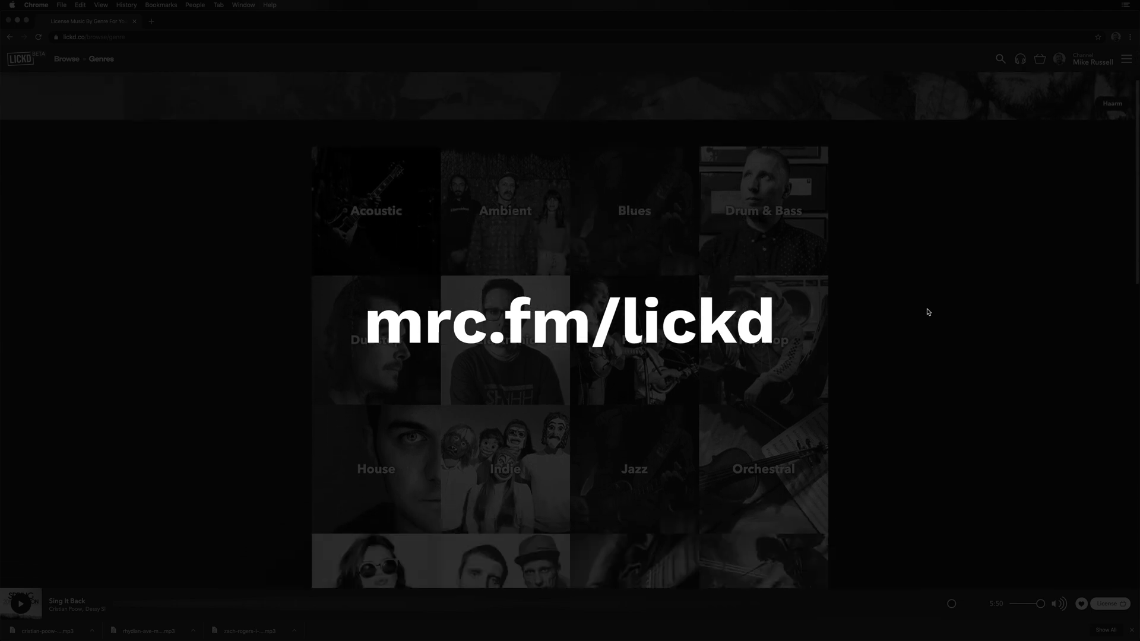
{"action": "scroll", "coordinate": [929, 312], "scroll_direction": "down", "scroll_amount": 4}
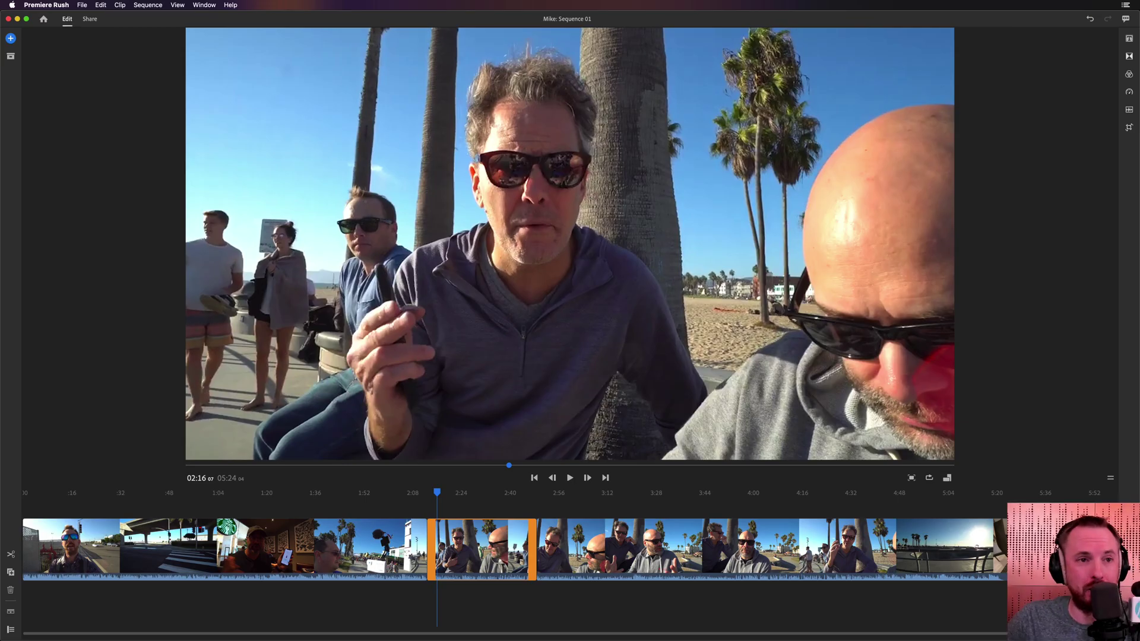
Place lewis-beck-california.mp3 beneath the video clips at 2:16 and zoom the timeline in.
{"action": "left_click_drag", "start_coordinate": [178, 605], "coordinate": [427, 603]}
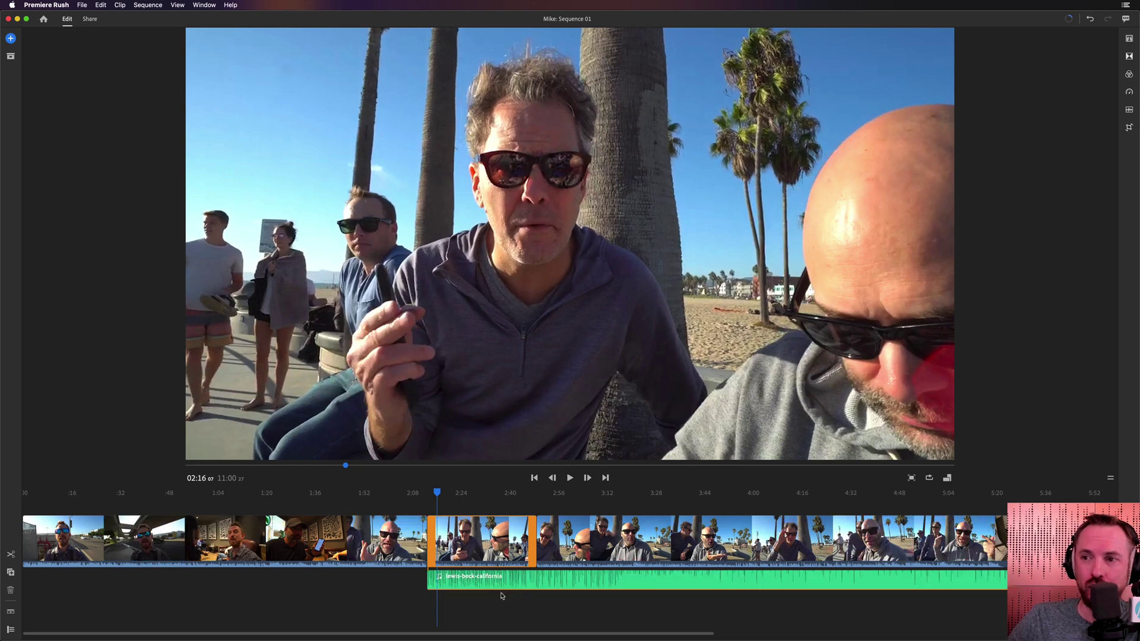
{"action": "scroll", "coordinate": [463, 505], "scroll_direction": "up", "scroll_amount": 2}
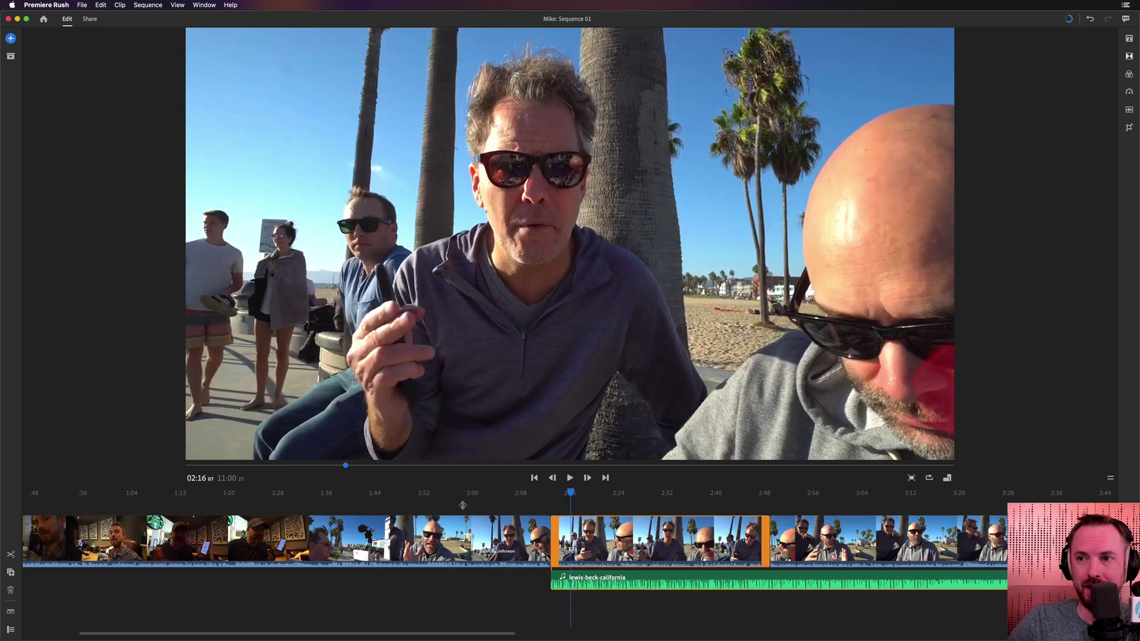
{"action": "scroll", "coordinate": [264, 582], "scroll_direction": "up", "scroll_amount": 2}
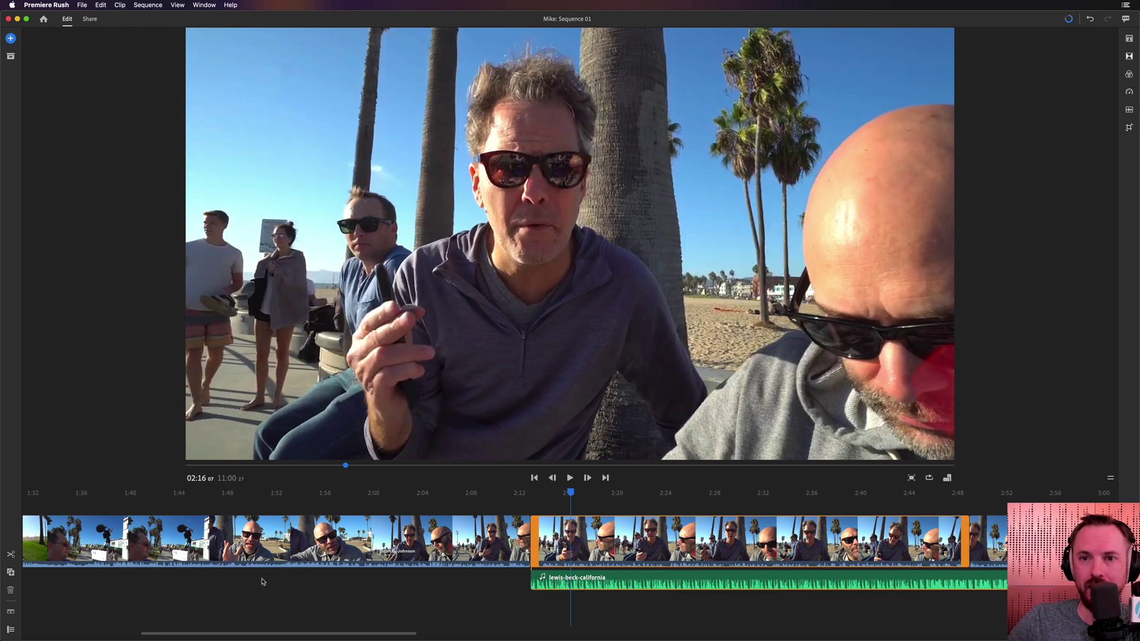
{"action": "left_click", "coordinate": [263, 580]}
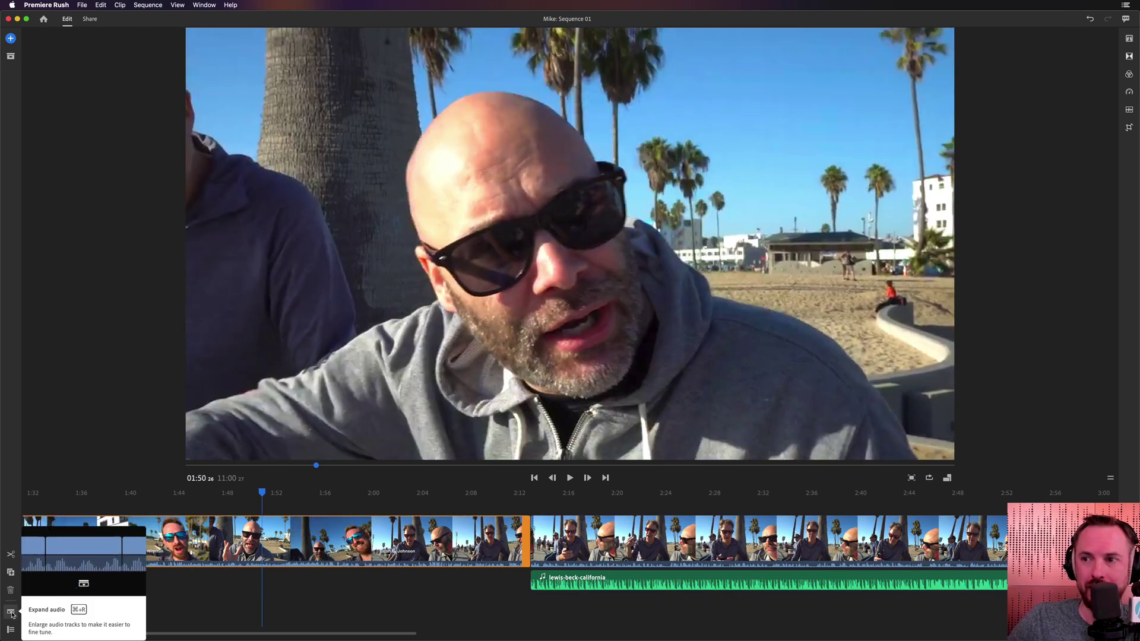
Enlarge the audio tracks, reveal per-track controls, and toggle the music track's mute off again.
{"action": "left_click", "coordinate": [10, 612]}
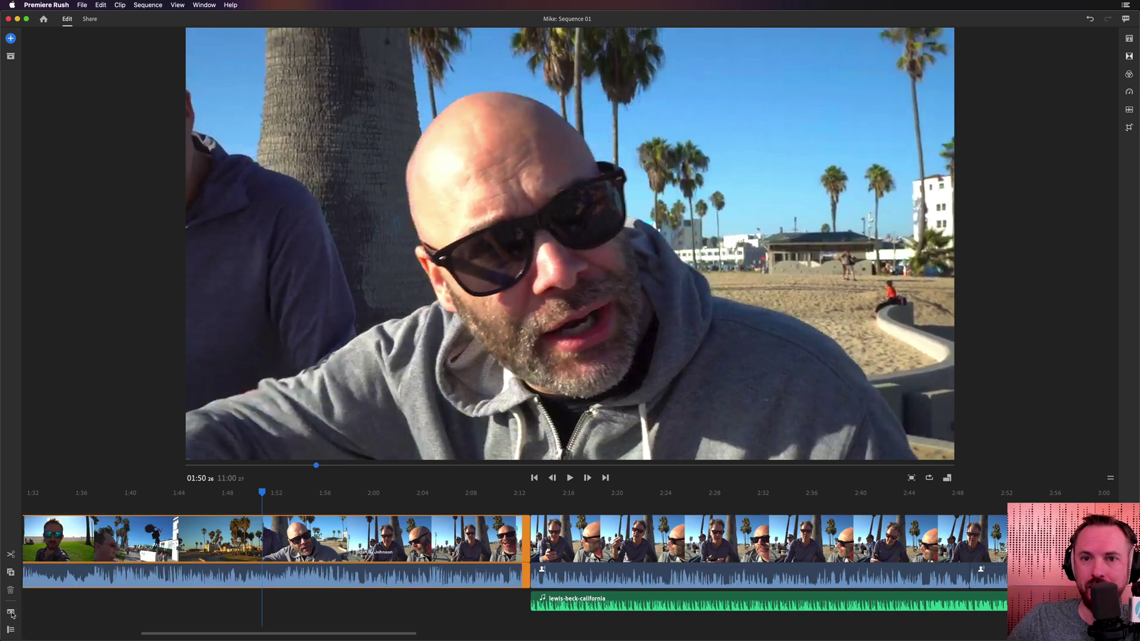
{"action": "left_click", "coordinate": [510, 610]}
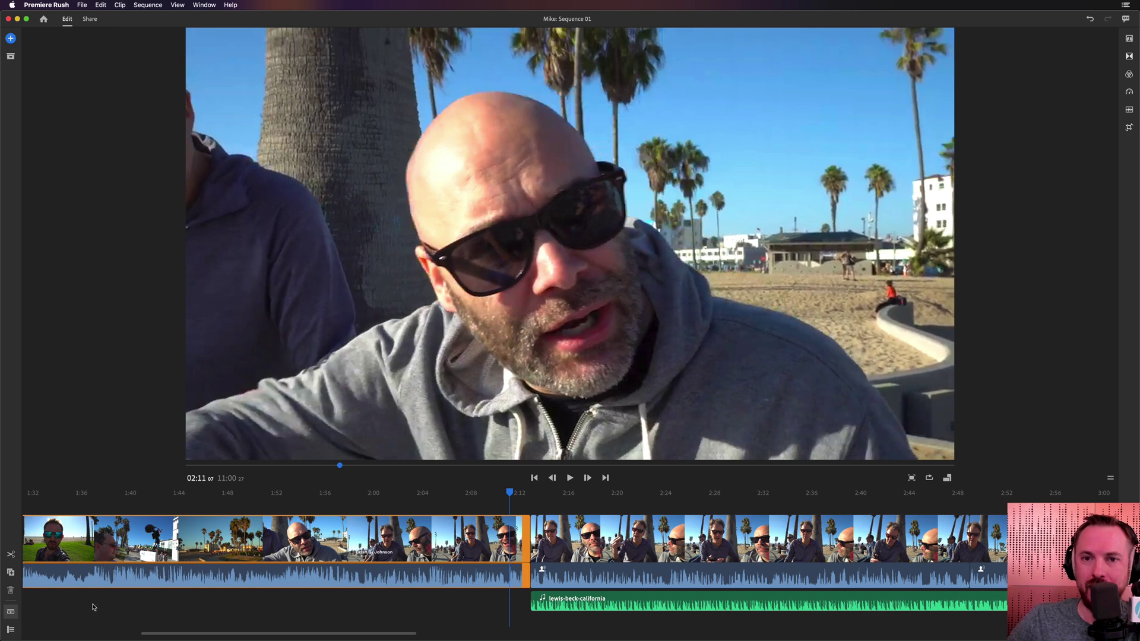
{"action": "left_click", "coordinate": [11, 630]}
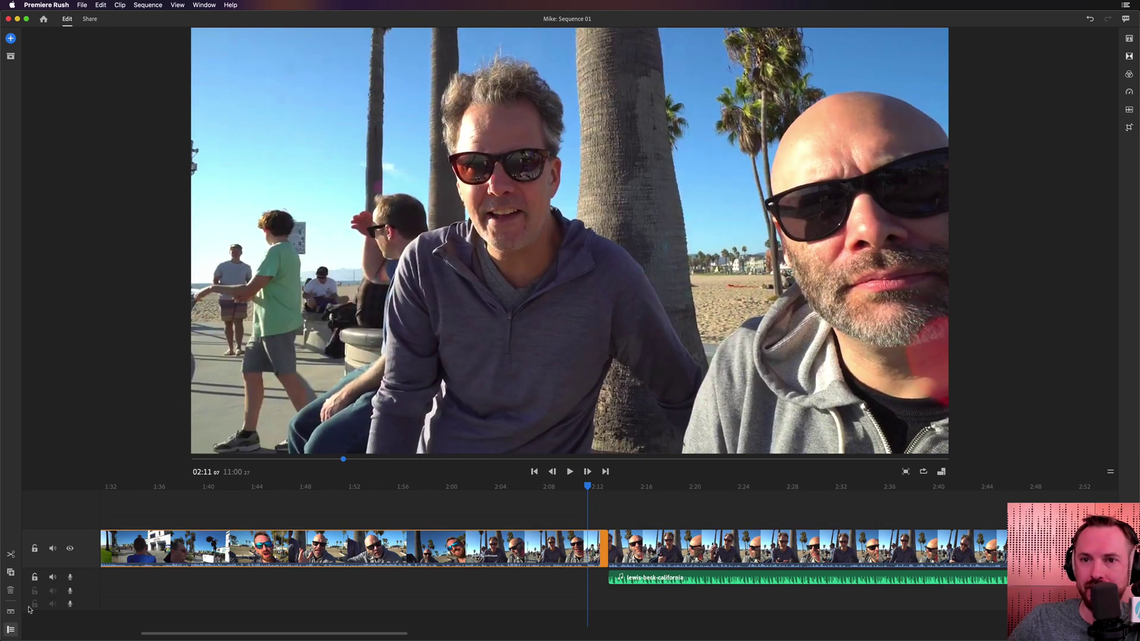
{"action": "left_click", "coordinate": [54, 580]}
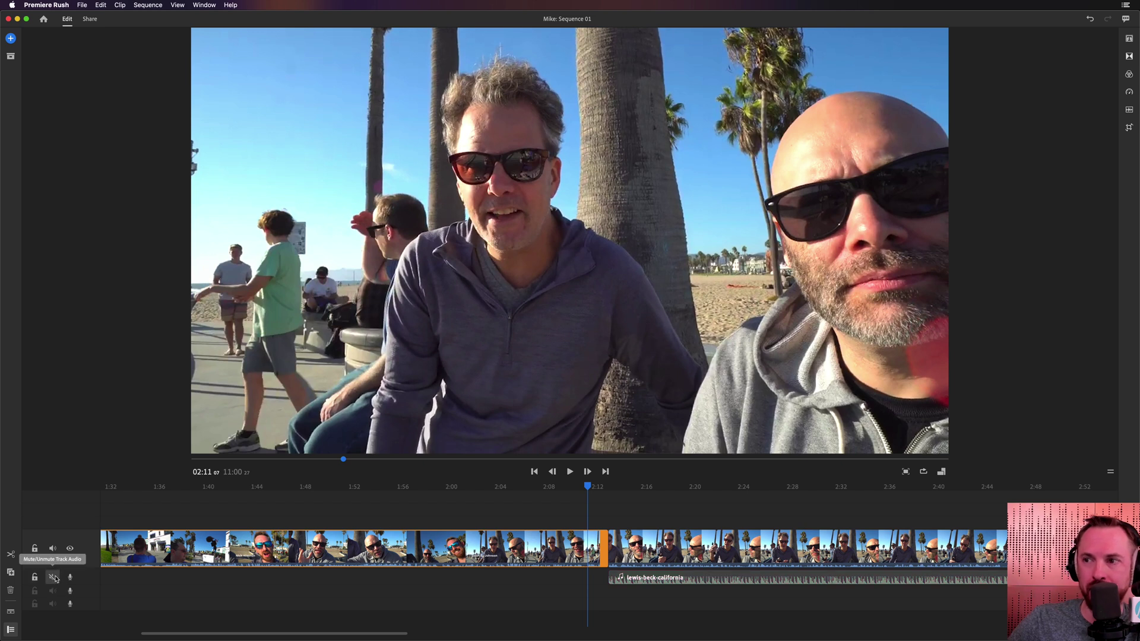
{"action": "left_click", "coordinate": [54, 579]}
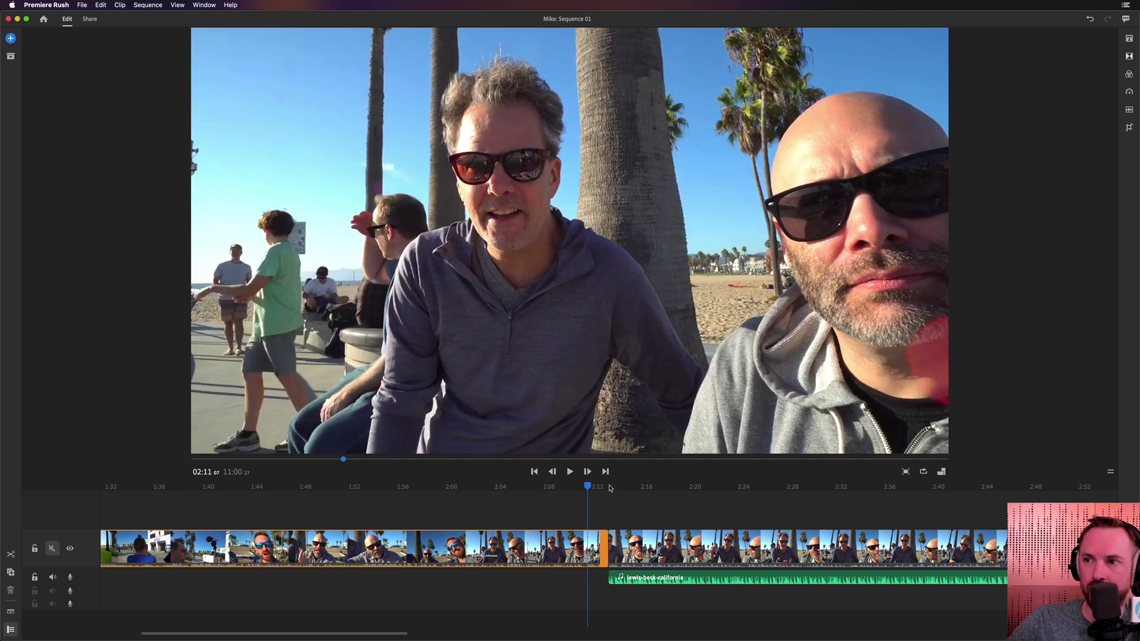
{"action": "left_click", "coordinate": [608, 495]}
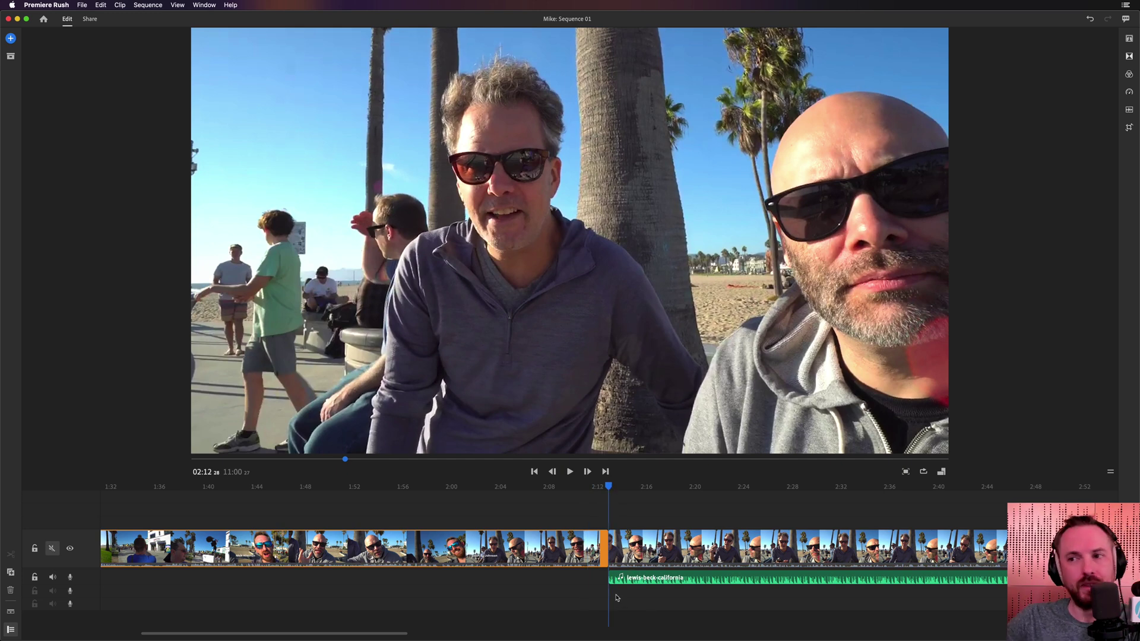
{"action": "key", "text": "space"}
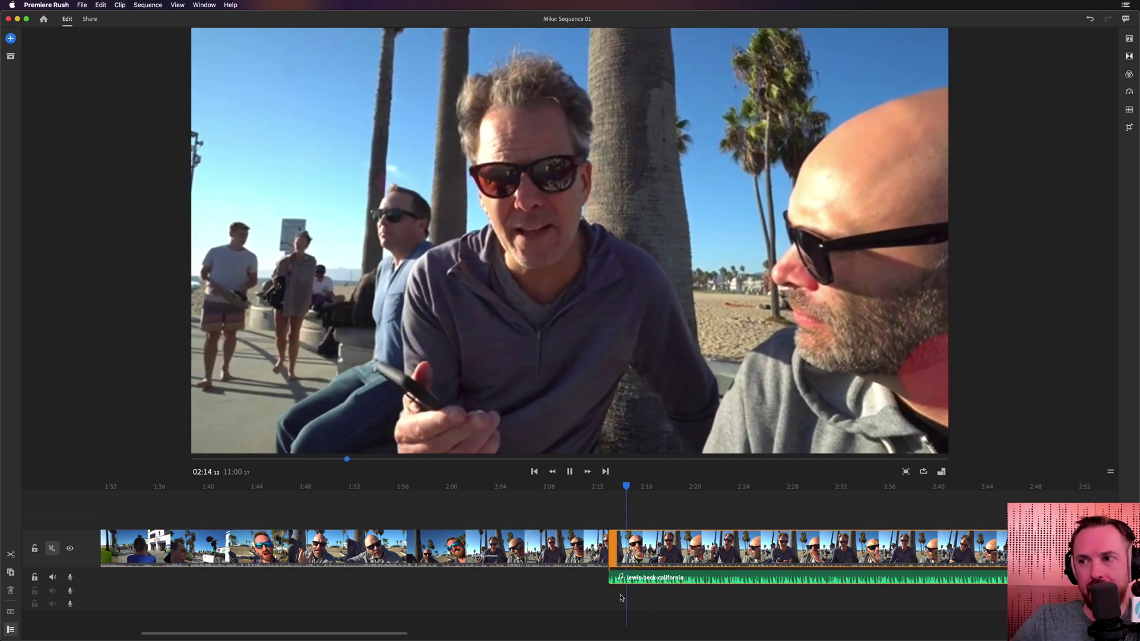
{"action": "key", "text": "minus"}
{"action": "key", "text": "minus"}
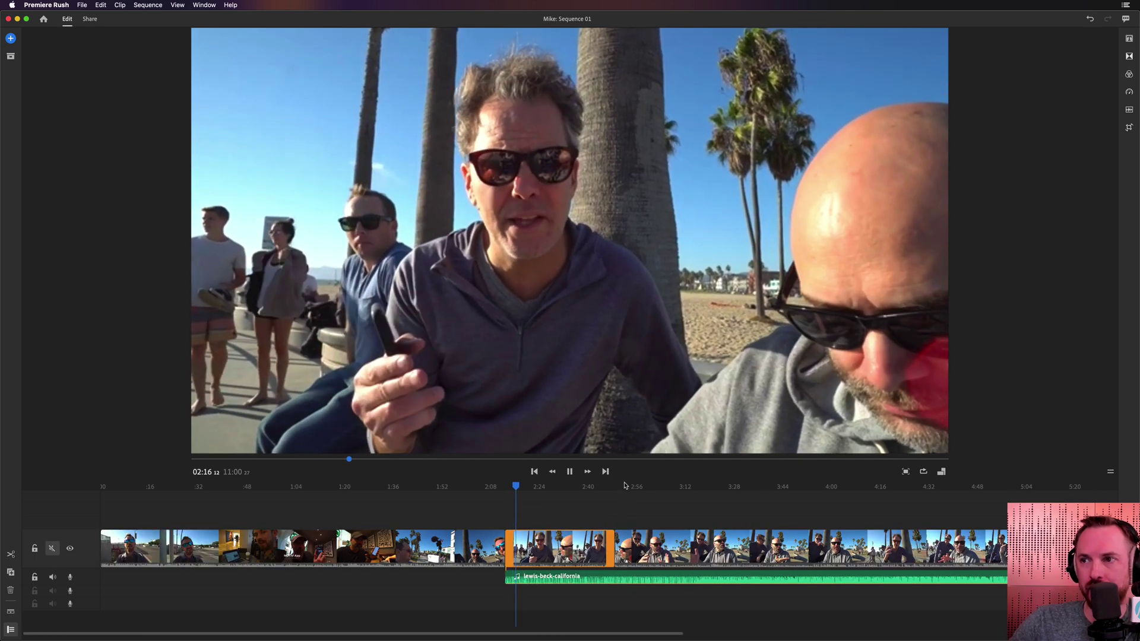
Scrub to around 3:13, zoom the timeline in, and play the 3:16 stretch.
{"action": "left_click_drag", "start_coordinate": [623, 490], "coordinate": [690, 491]}
{"action": "key", "text": "space"}
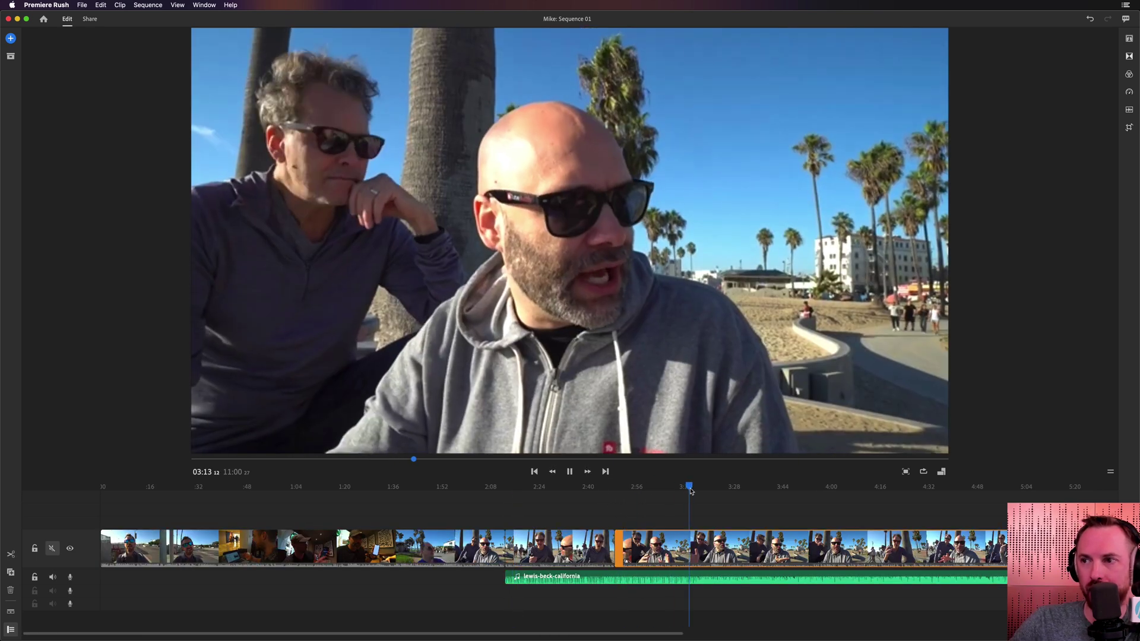
{"action": "key", "text": "equal"}
{"action": "key", "text": "equal"}
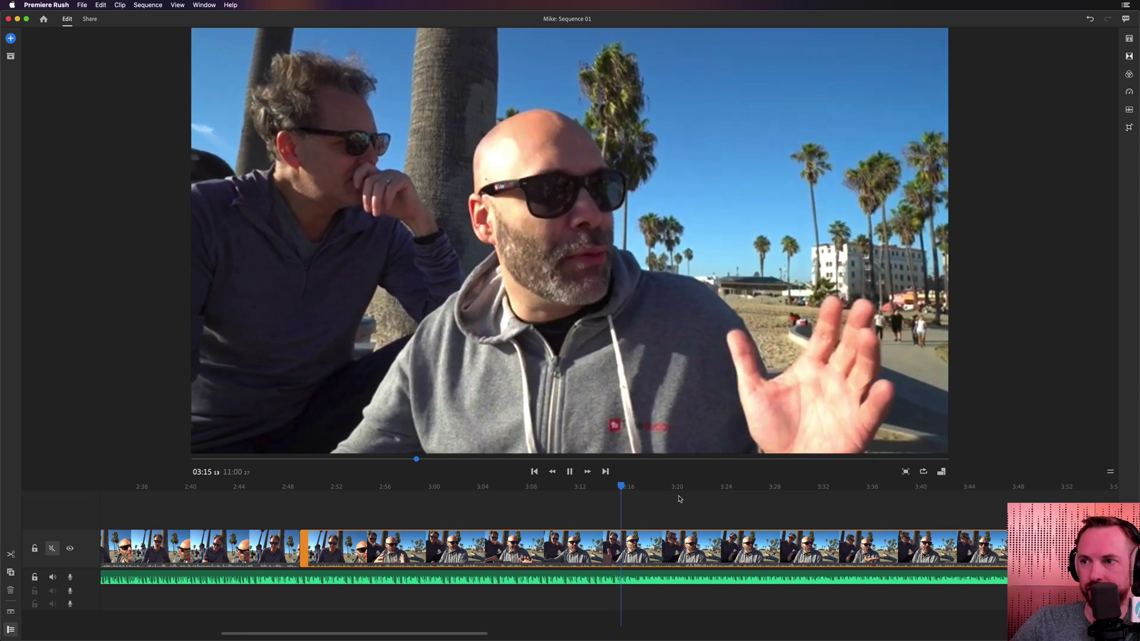
{"action": "key", "text": "space"}
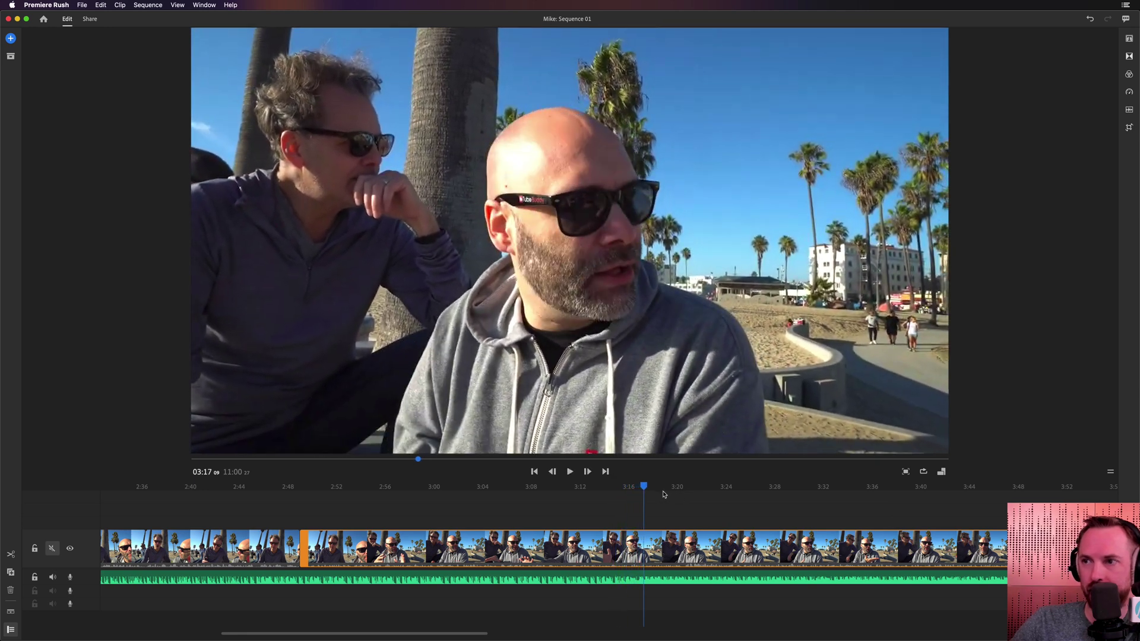
{"action": "left_click_drag", "start_coordinate": [645, 486], "coordinate": [640, 488]}
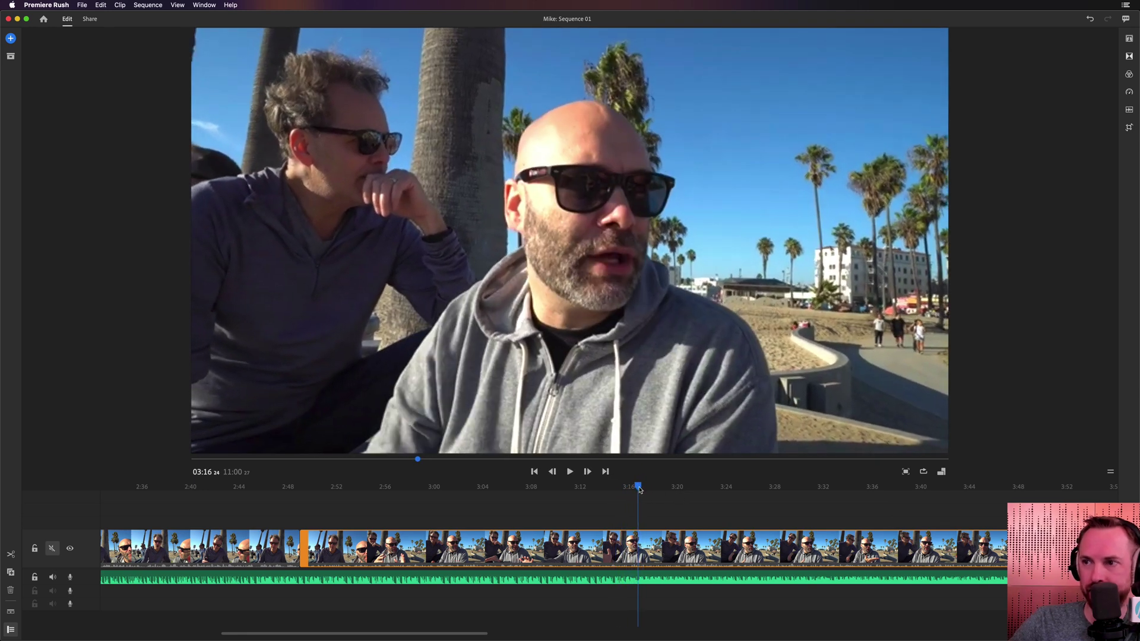
{"action": "key", "text": "space"}
{"action": "key", "text": "space"}
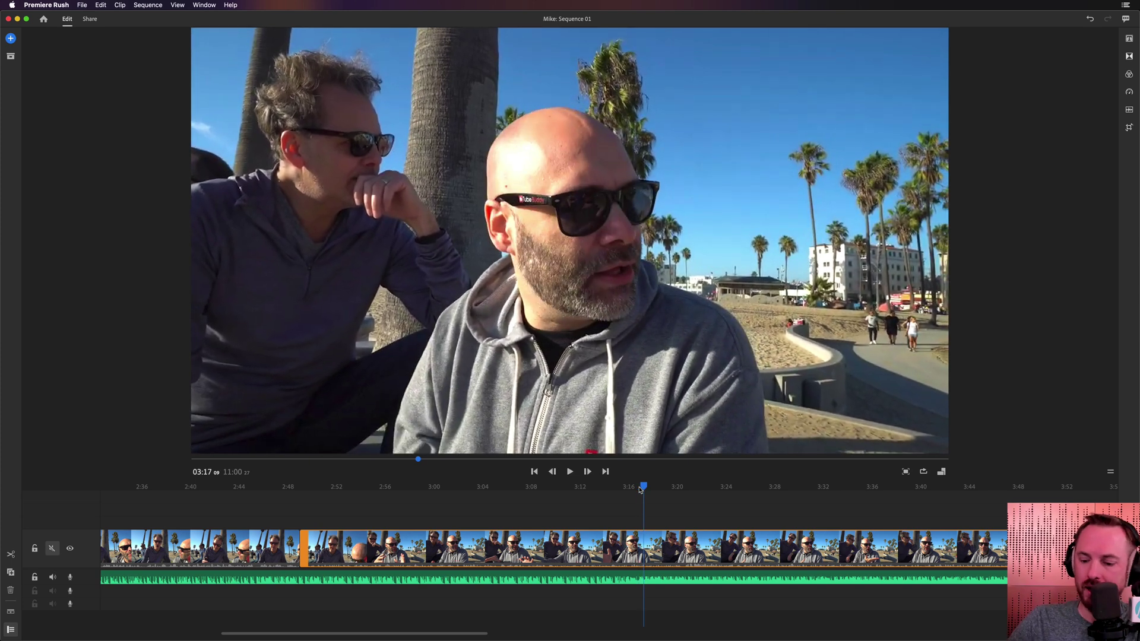
Show the video clip's audio waveform, park the playhead near 3:16.9, and select the music clip.
{"action": "key", "text": "equal"}
{"action": "key", "text": "equal"}
{"action": "key", "text": "equal"}
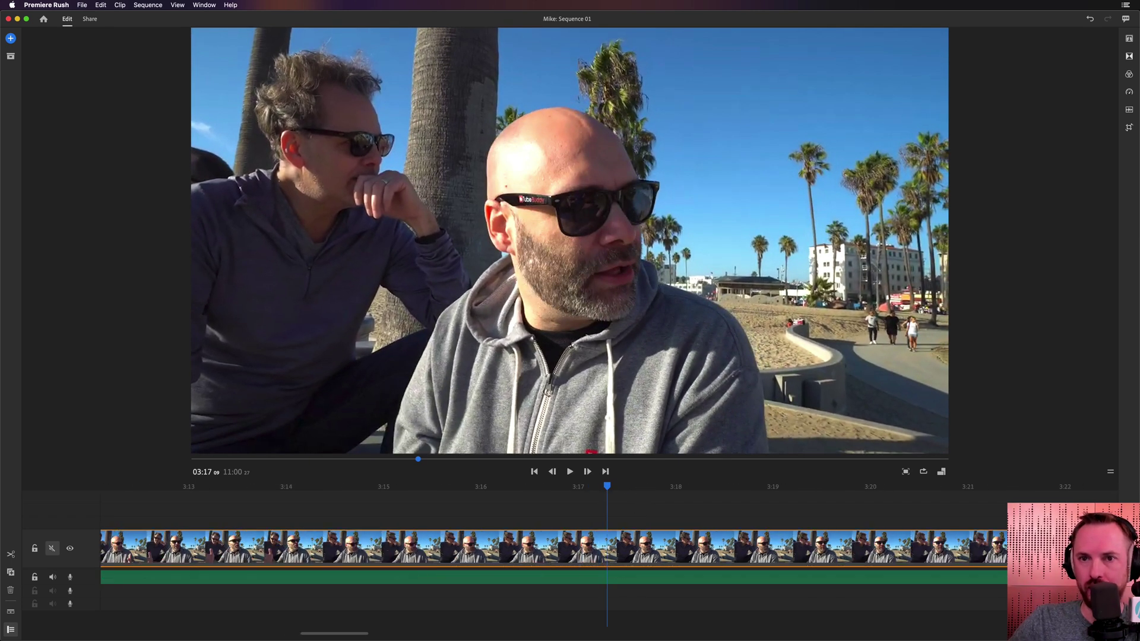
{"action": "left_click", "coordinate": [10, 613]}
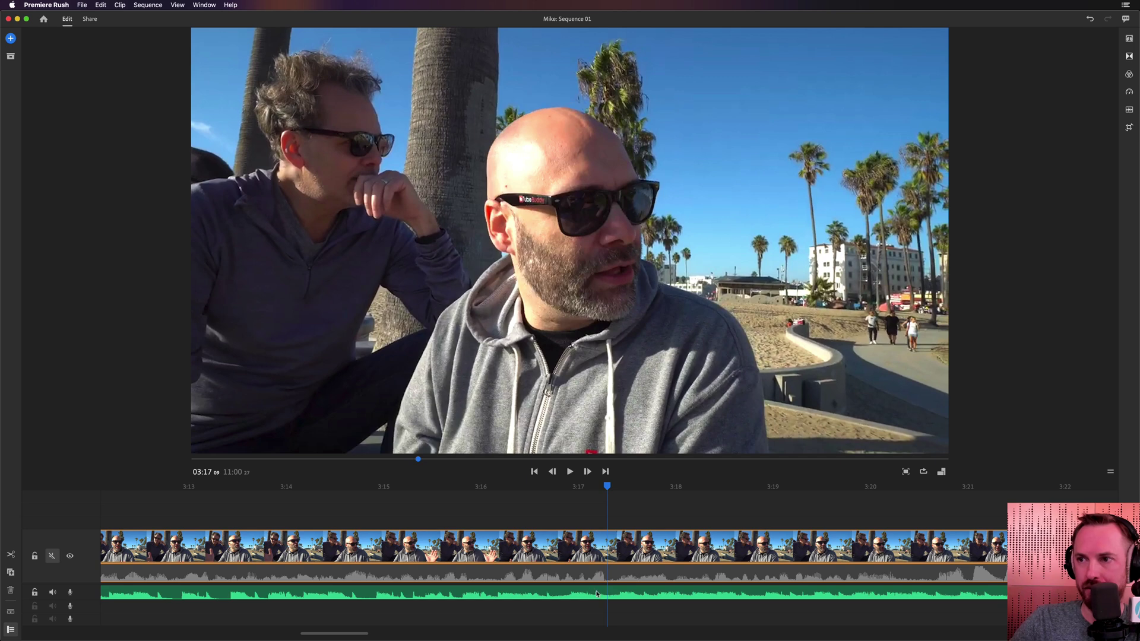
{"action": "key", "text": "space"}
{"action": "key", "text": "space"}
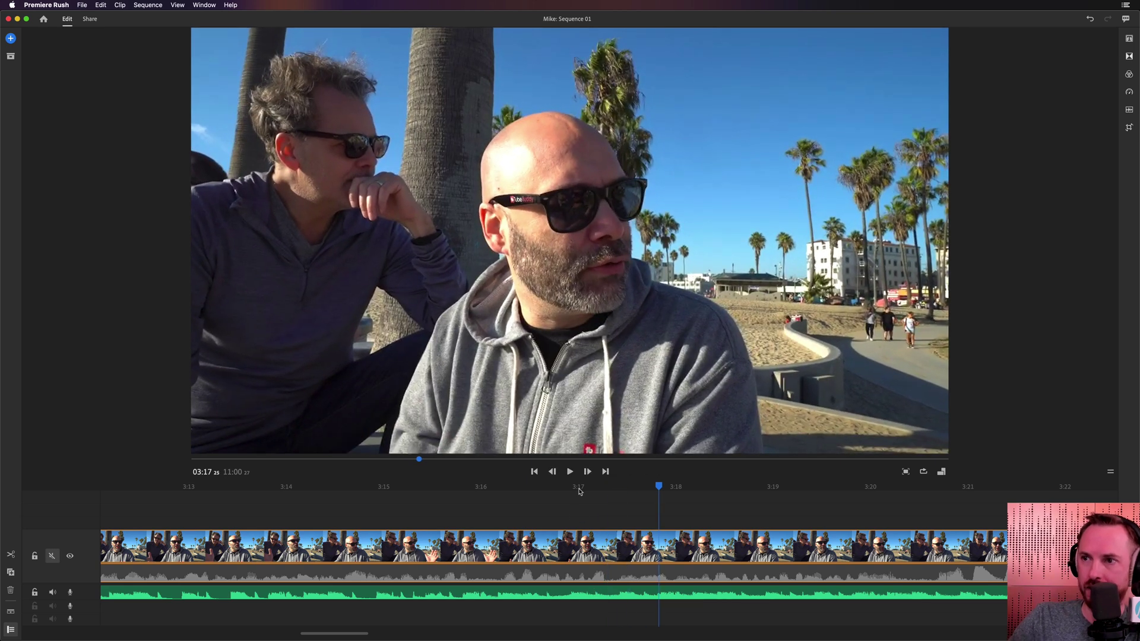
{"action": "left_click_drag", "start_coordinate": [577, 489], "coordinate": [571, 489]}
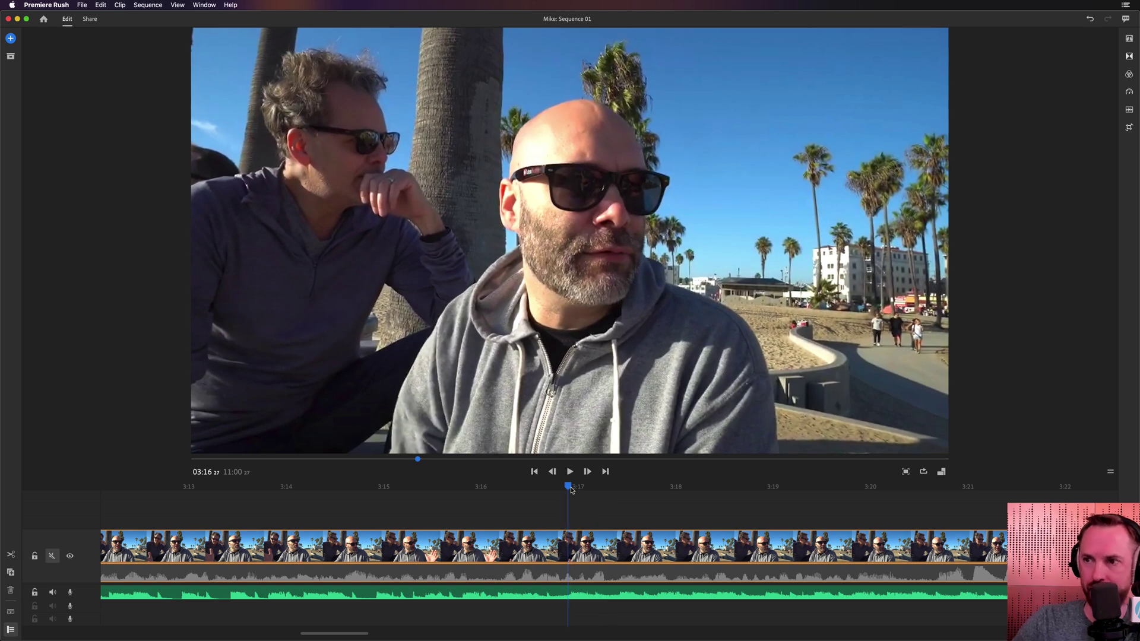
{"action": "key", "text": "space"}
{"action": "left_click", "coordinate": [569, 488]}
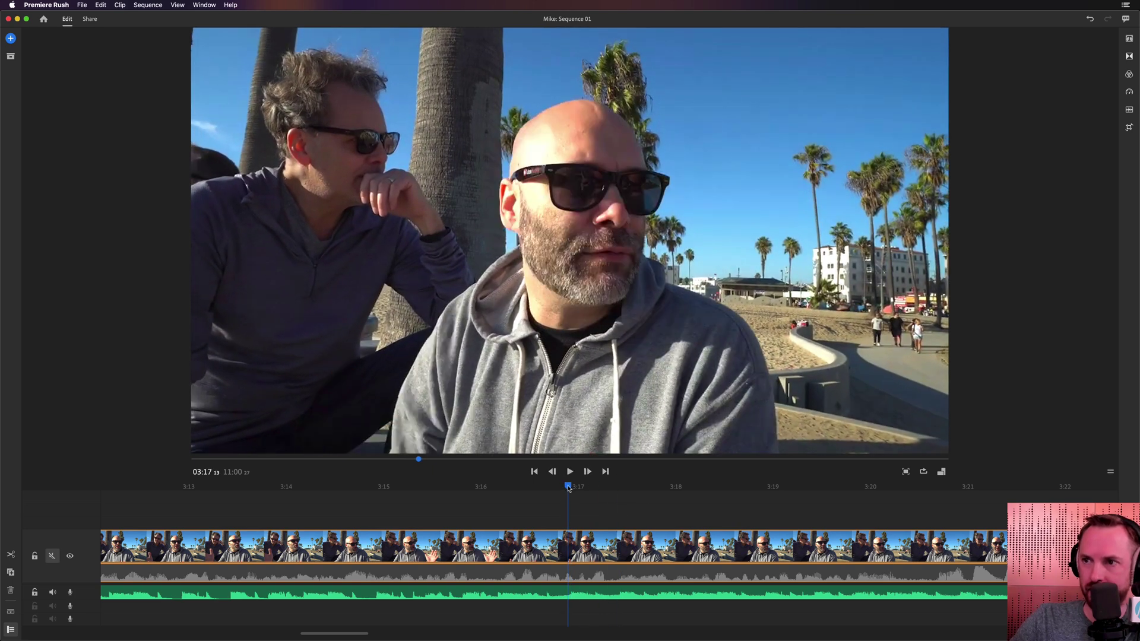
{"action": "left_click", "coordinate": [570, 597]}
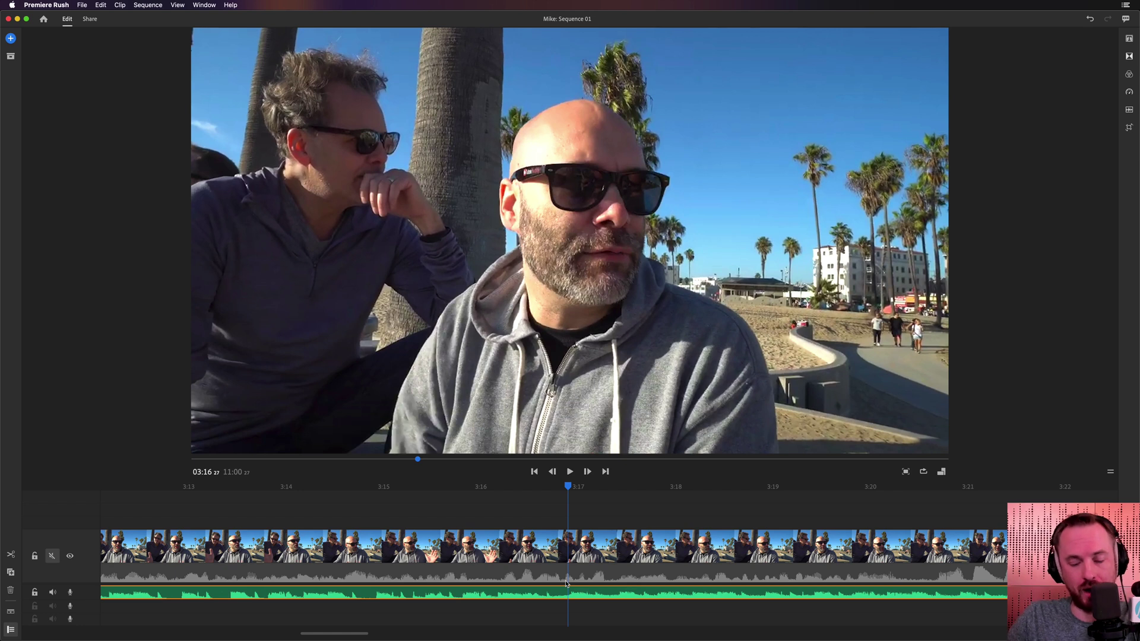
Split the music at 3:16, delete the first piece, and slide the rest to start near 2:12.
{"action": "left_click", "coordinate": [12, 555]}
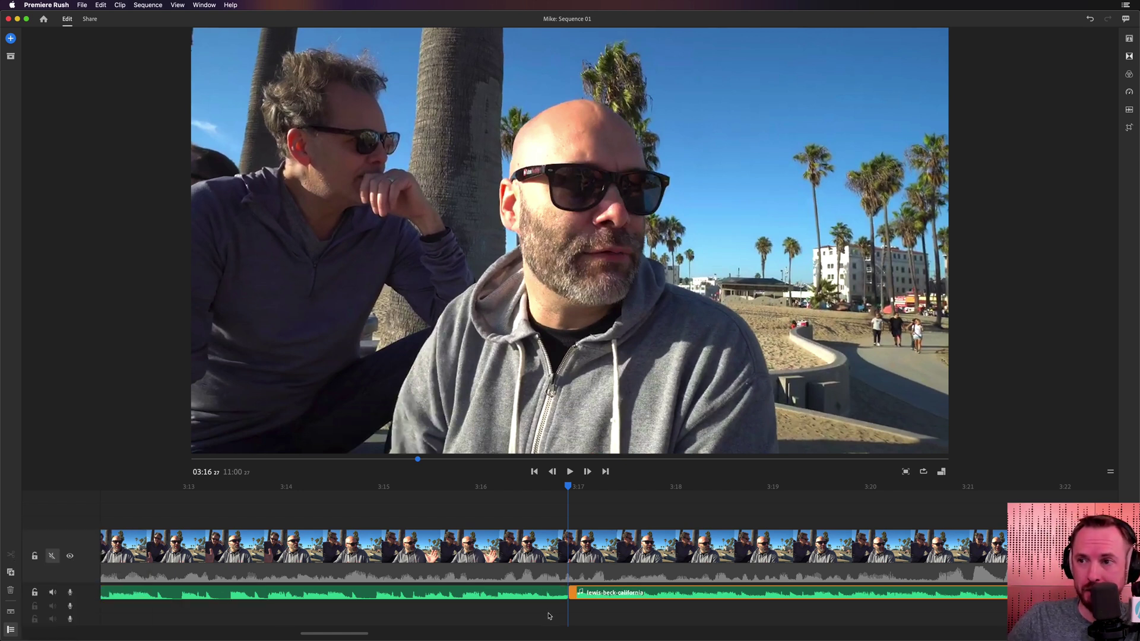
{"action": "left_click", "coordinate": [543, 594]}
{"action": "key", "text": "Delete"}
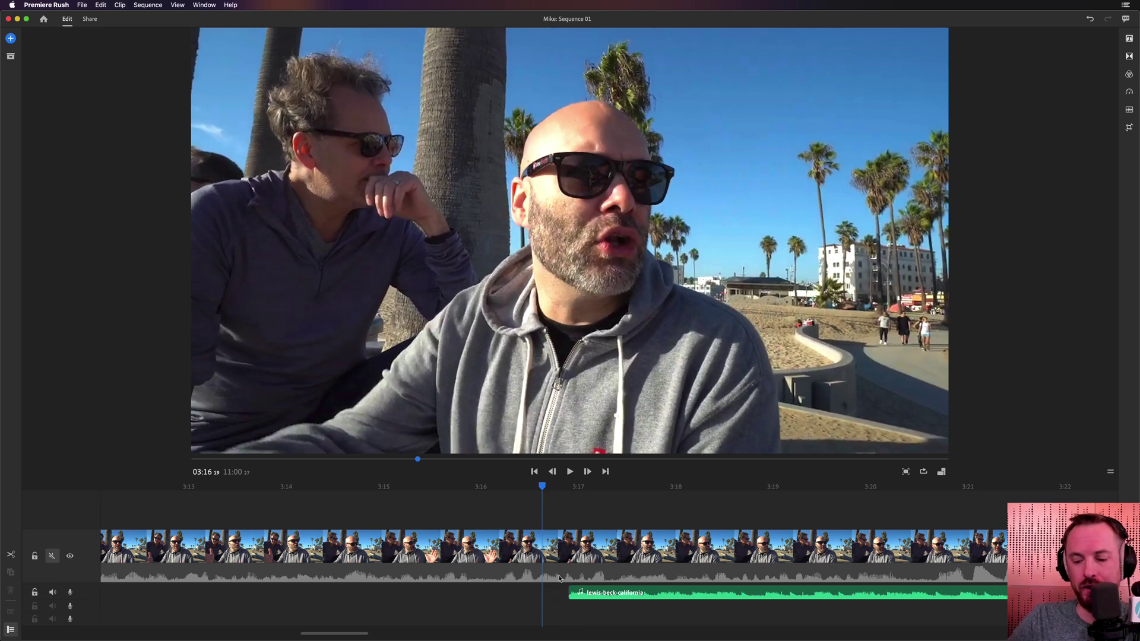
{"action": "key", "text": "minus"}
{"action": "key", "text": "minus"}
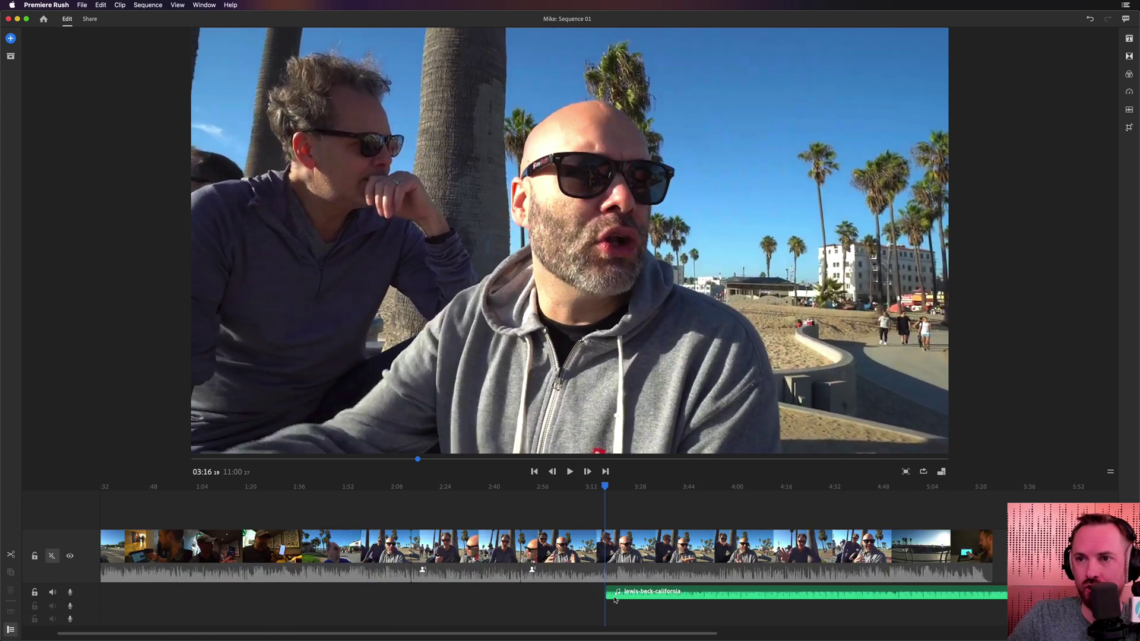
{"action": "left_click", "coordinate": [545, 596]}
{"action": "left_click_drag", "start_coordinate": [633, 594], "coordinate": [439, 594]}
Zoom in around 2:12 and unmute the video clip's own audio.
{"action": "left_click", "coordinate": [413, 495]}
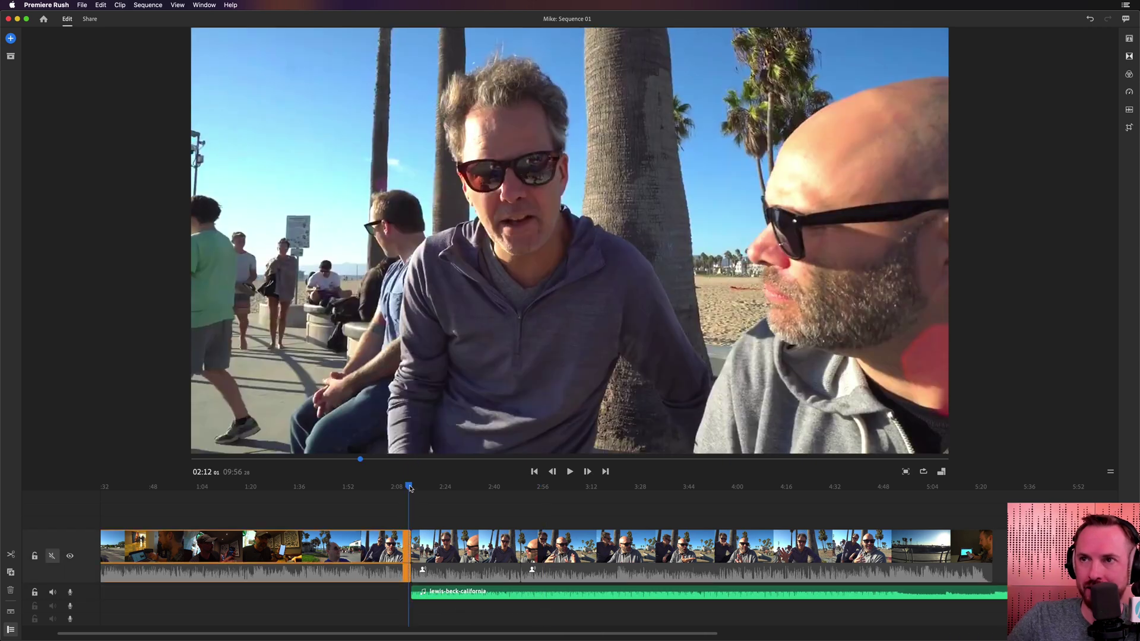
{"action": "key", "text": "equal"}
{"action": "left_click", "coordinate": [613, 487]}
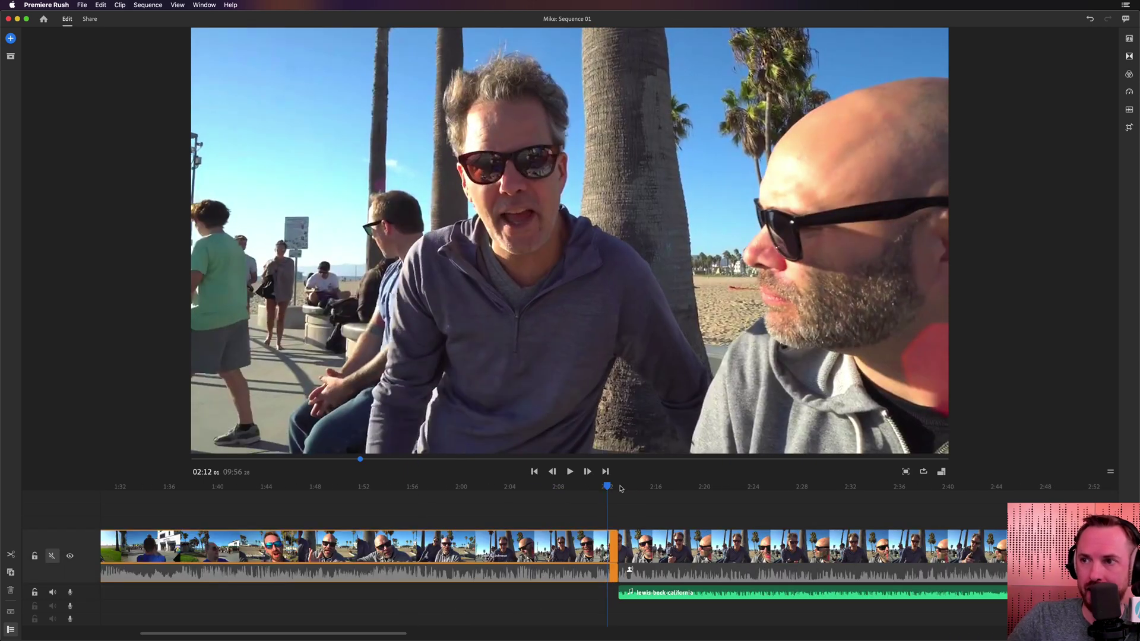
{"action": "key", "text": "equal"}
{"action": "left_click", "coordinate": [53, 556]}
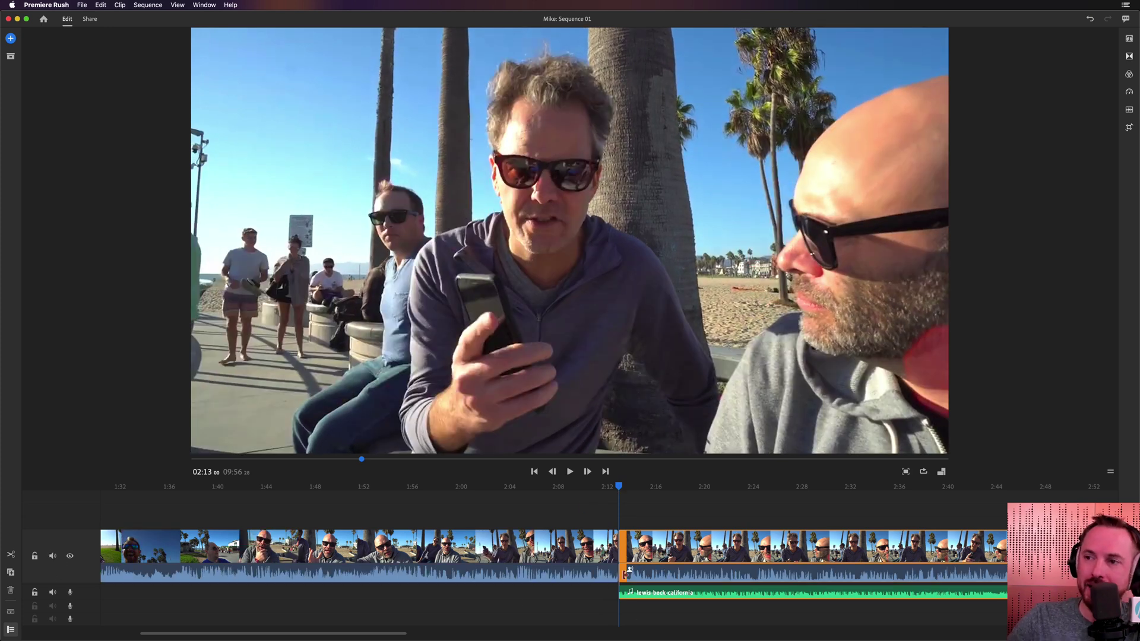
Play from 2:13 to check where the music now starts.
{"action": "left_click", "coordinate": [633, 579]}
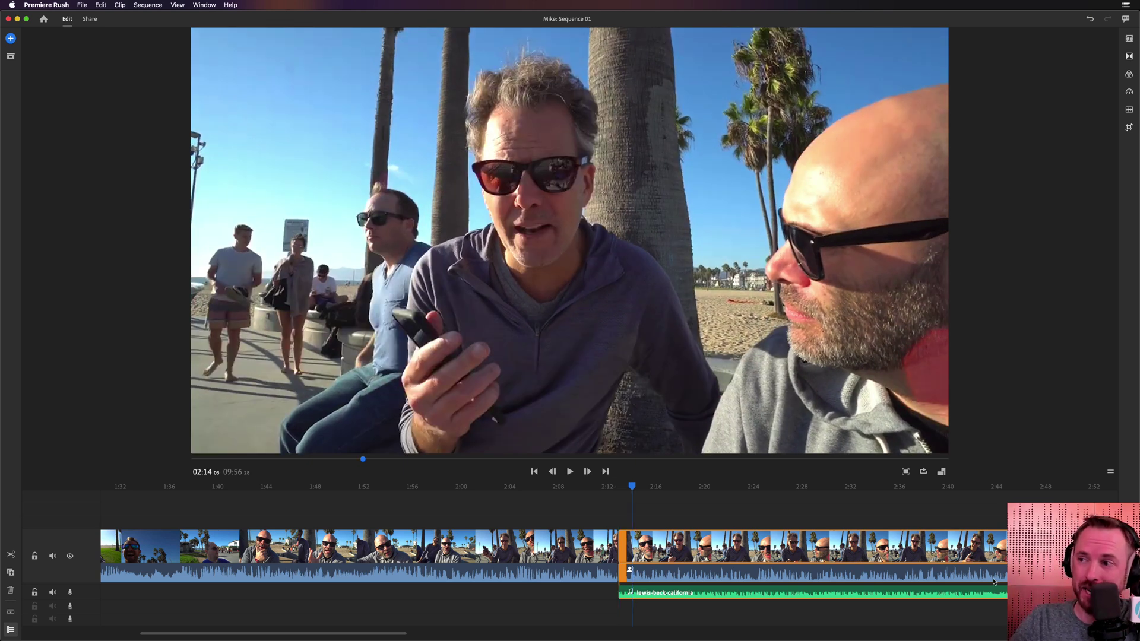
{"action": "left_click", "coordinate": [619, 488]}
{"action": "key", "text": "space"}
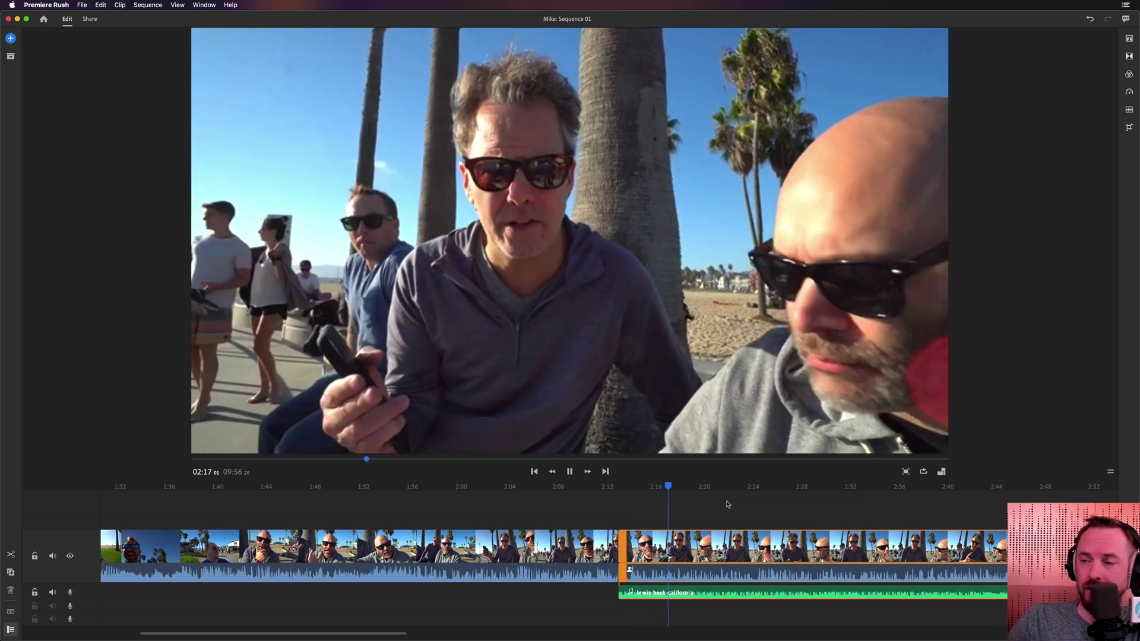
{"action": "key", "text": "space"}
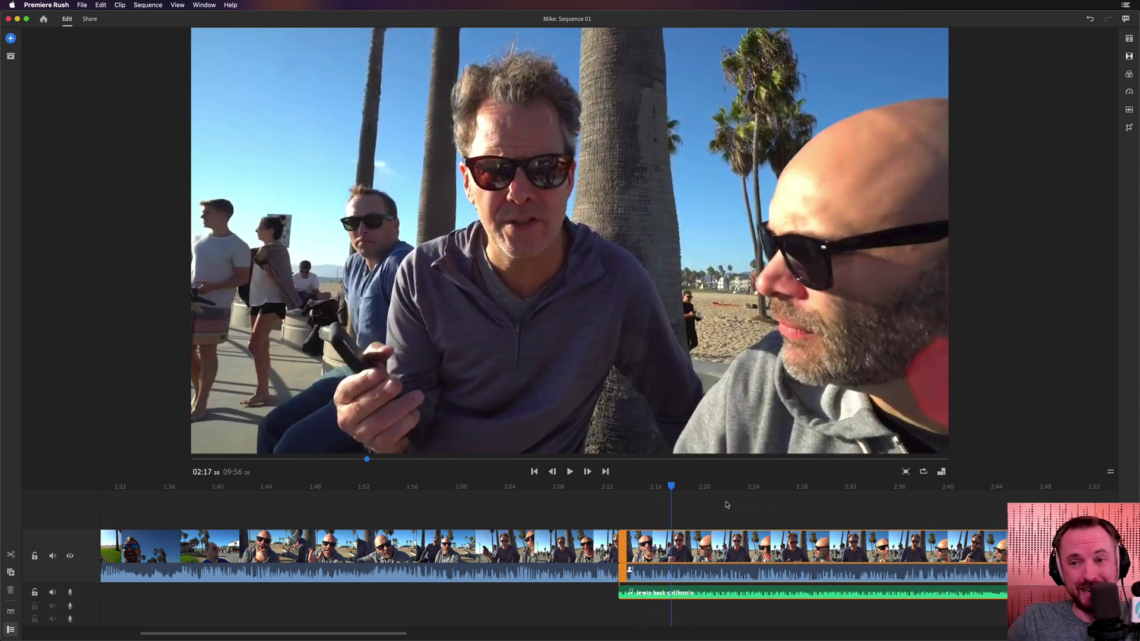
{"action": "left_click", "coordinate": [645, 573]}
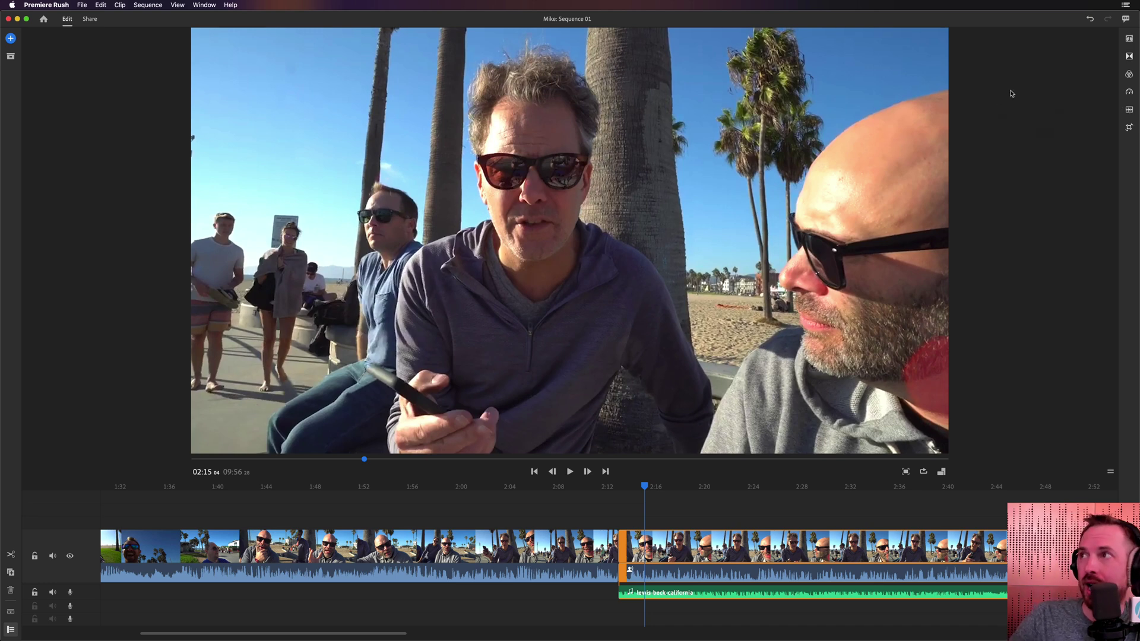
Select the video clip in the Audio panel and turn on Balance sound.
{"action": "left_click", "coordinate": [1128, 111]}
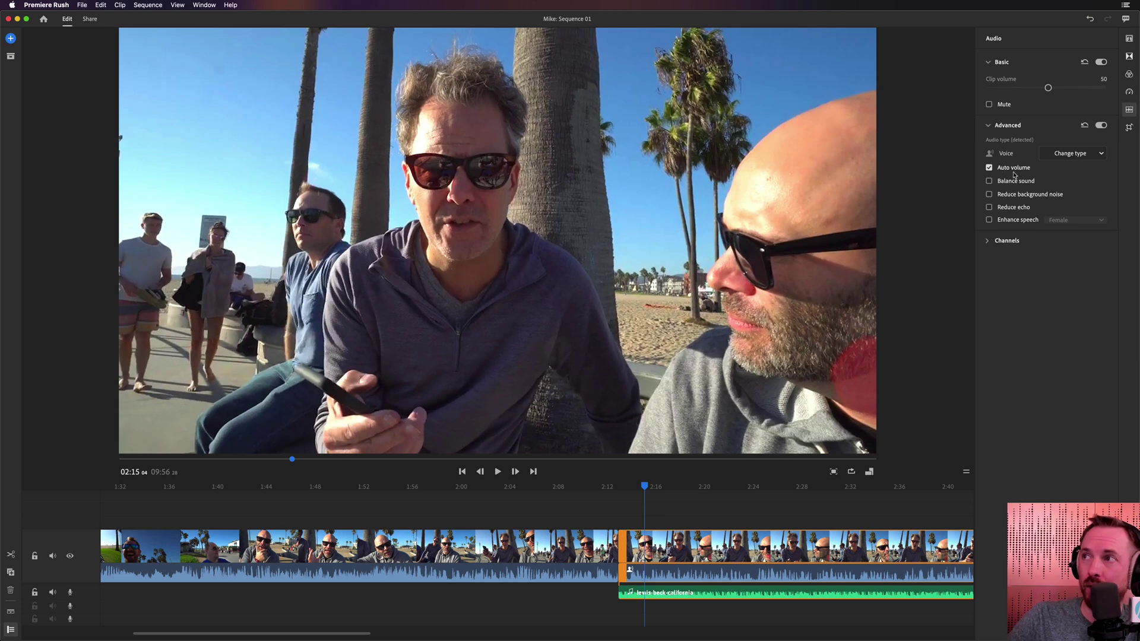
{"action": "left_click", "coordinate": [649, 596]}
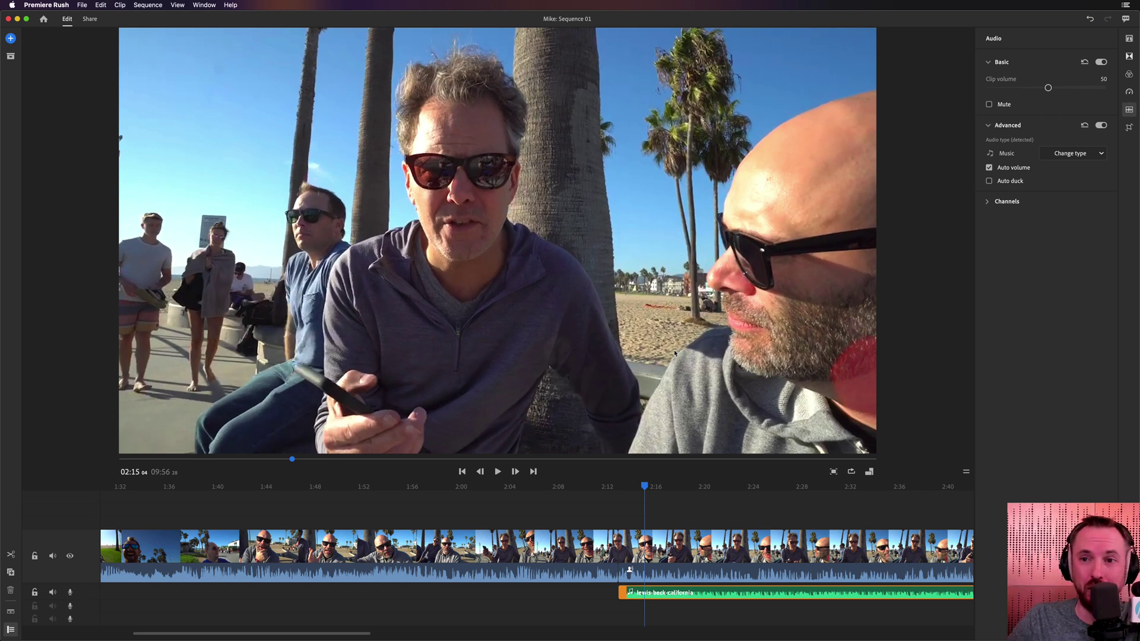
{"action": "left_click", "coordinate": [636, 552]}
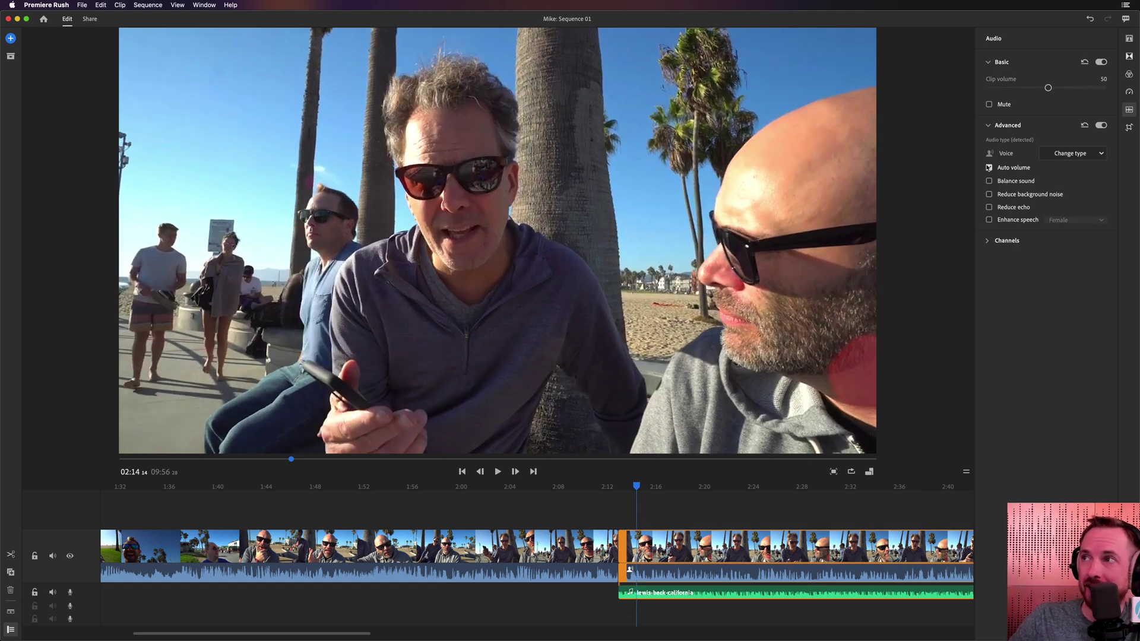
{"action": "left_click", "coordinate": [989, 181]}
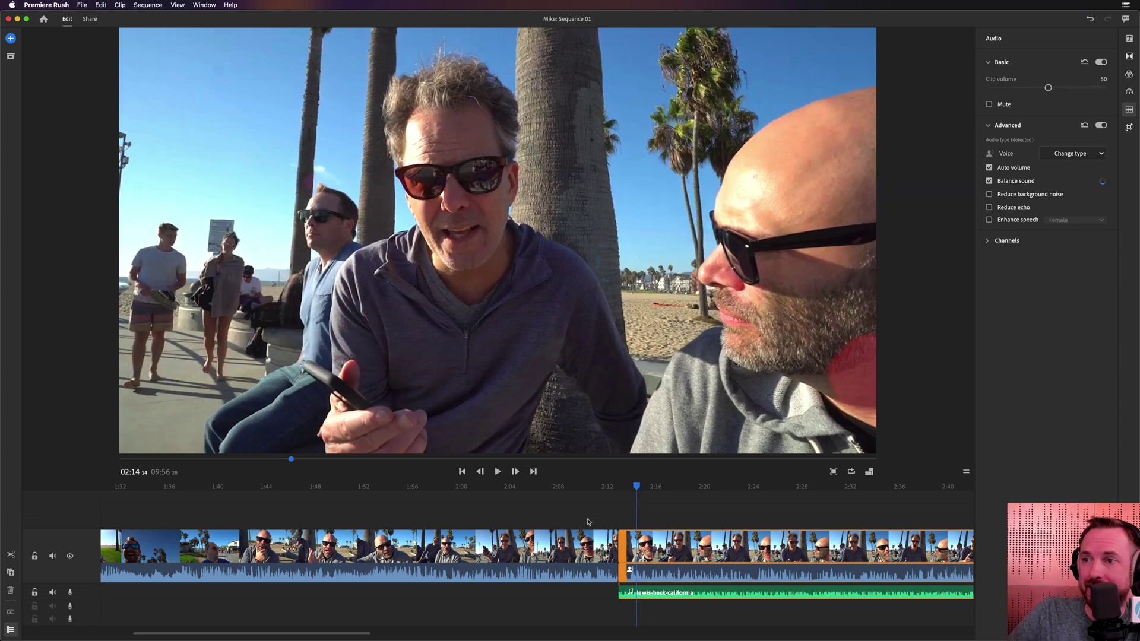
{"action": "key", "text": "space"}
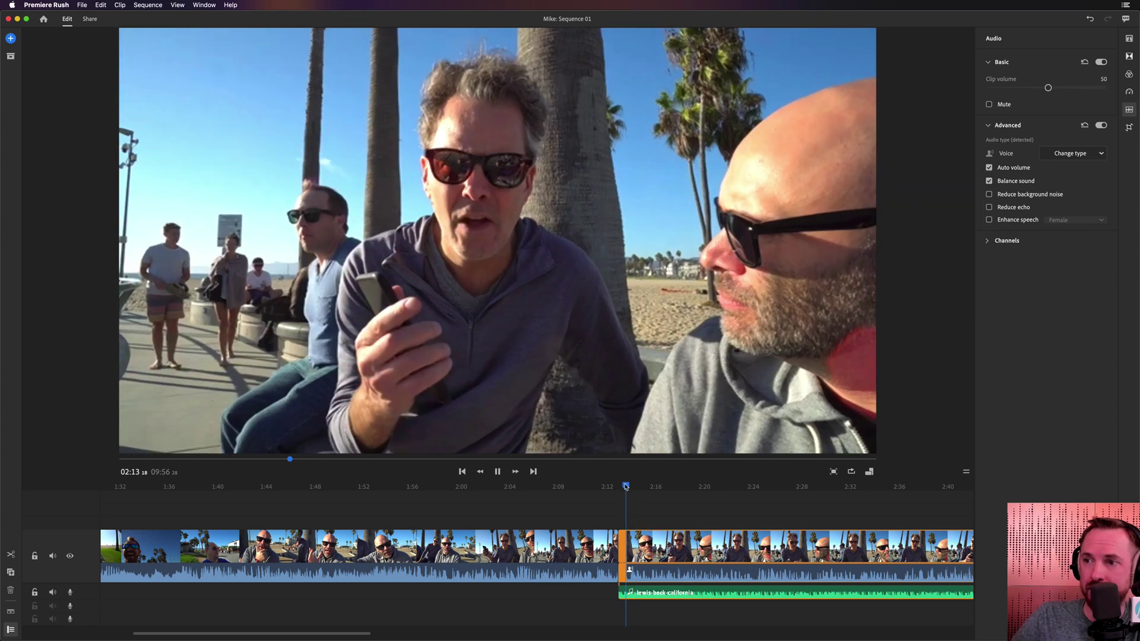
{"action": "key", "text": "space"}
Enable Reduce background noise and set its intensity to 8.
{"action": "left_click", "coordinate": [989, 195]}
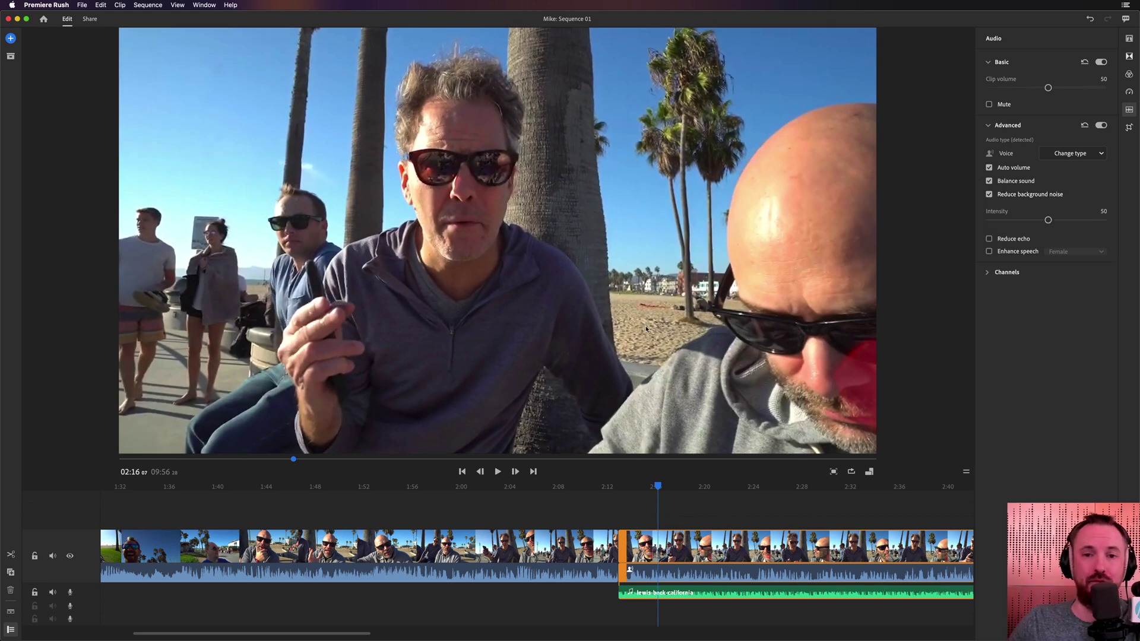
{"action": "key", "text": "space"}
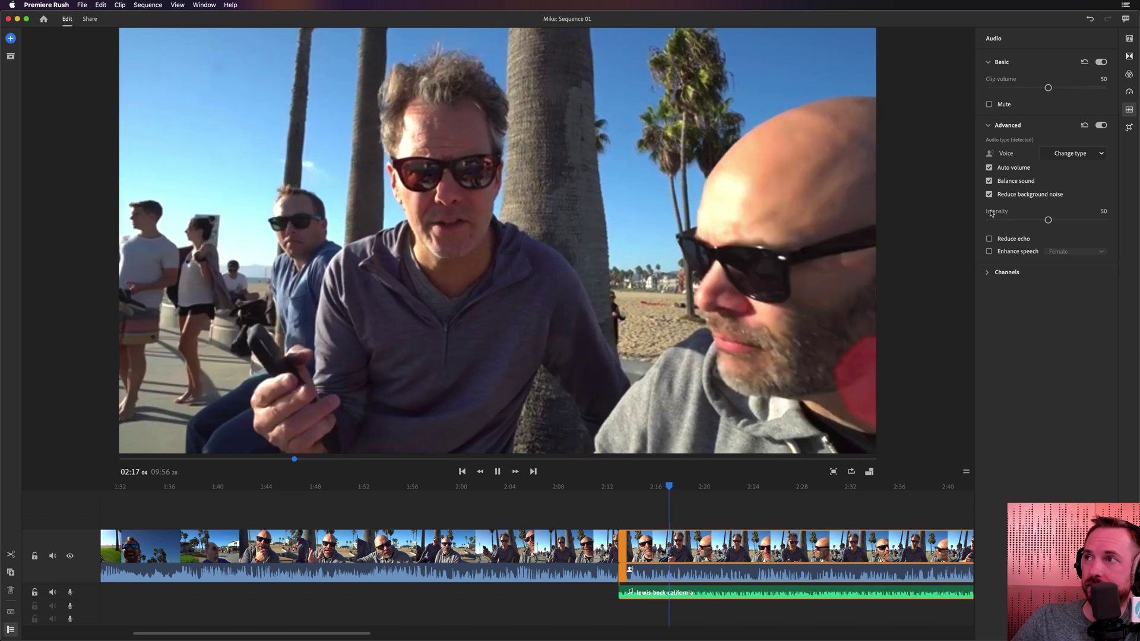
{"action": "left_click_drag", "start_coordinate": [1048, 220], "coordinate": [998, 220]}
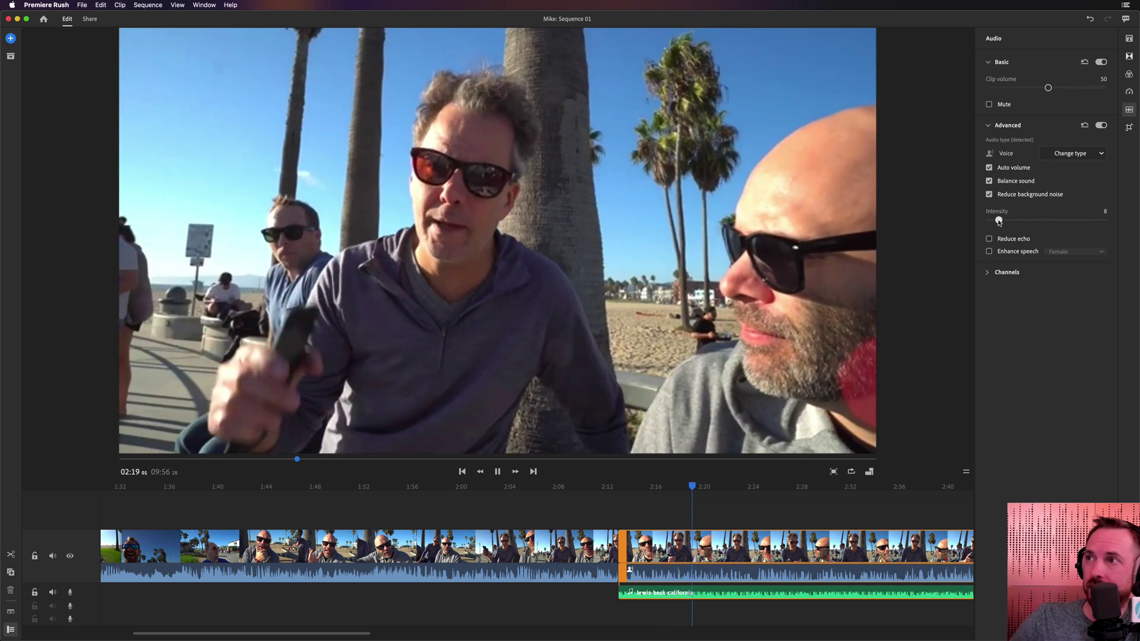
{"action": "key", "text": "space"}
{"action": "key", "text": "space"}
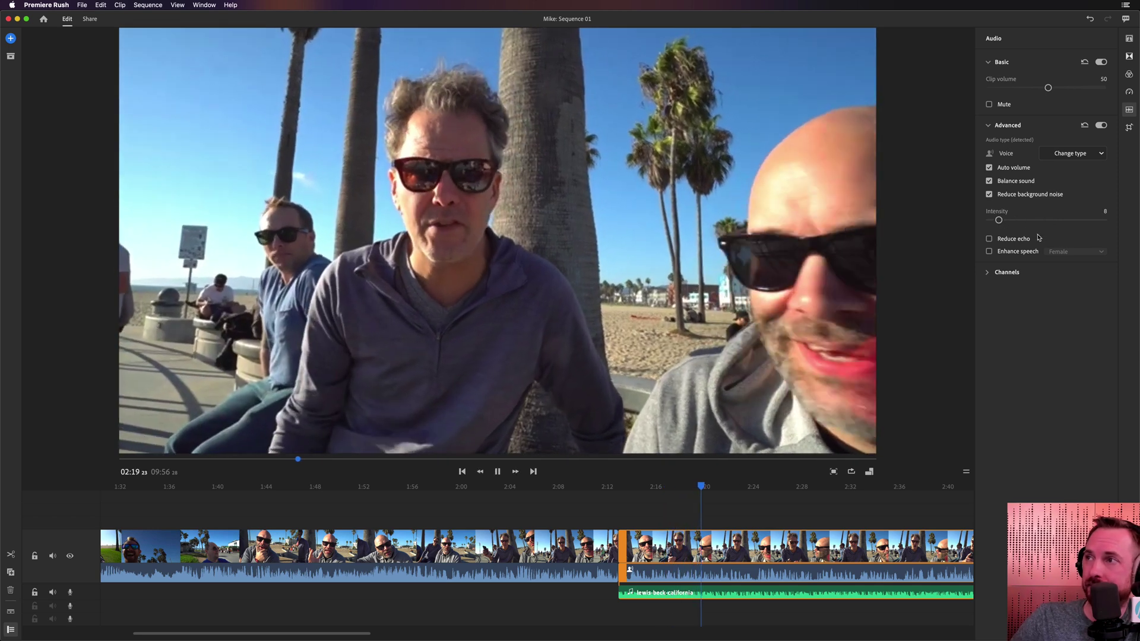
{"action": "key", "text": "space"}
Enable Enhance speech with the Male voice type and listen to the result.
{"action": "left_click", "coordinate": [1021, 253]}
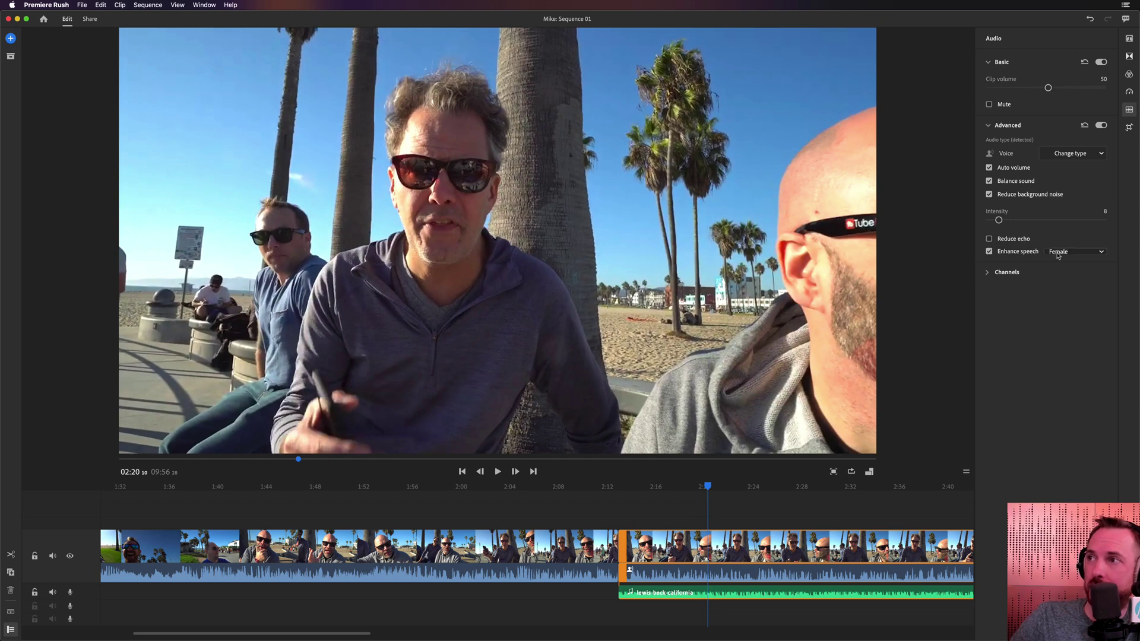
{"action": "left_click", "coordinate": [1062, 252]}
{"action": "left_click", "coordinate": [1062, 278]}
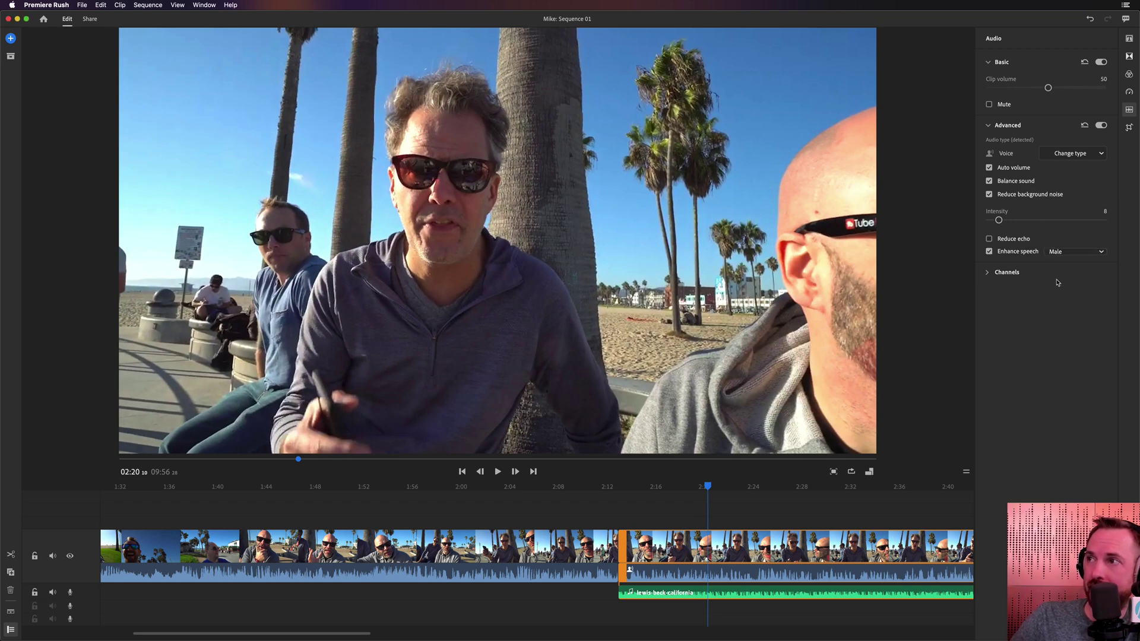
{"action": "key", "text": "space"}
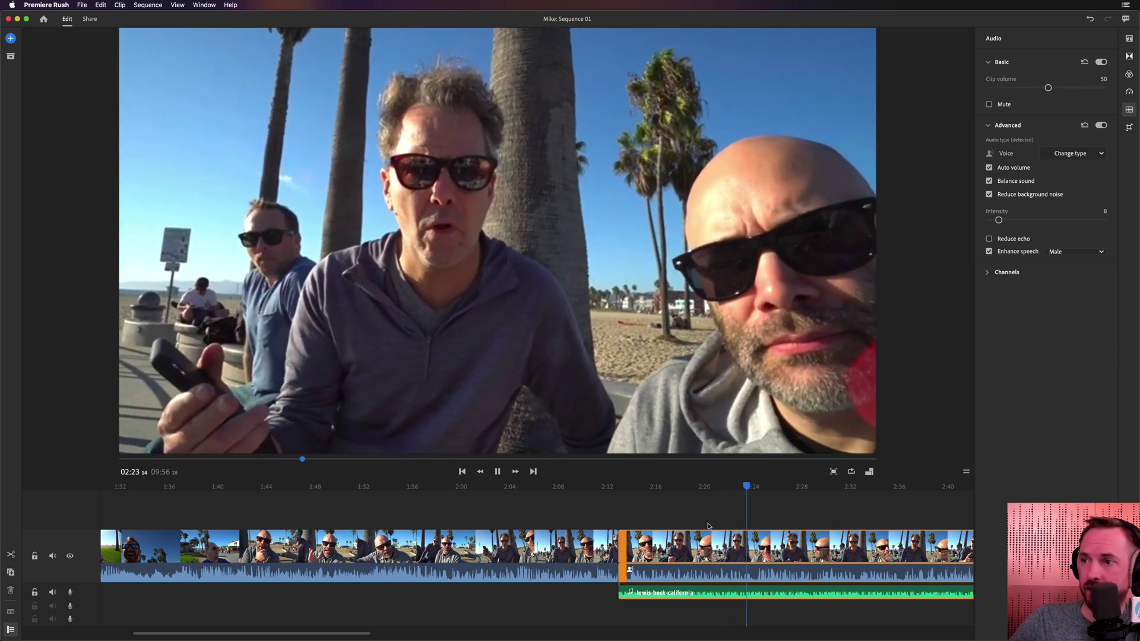
{"action": "key", "text": "space"}
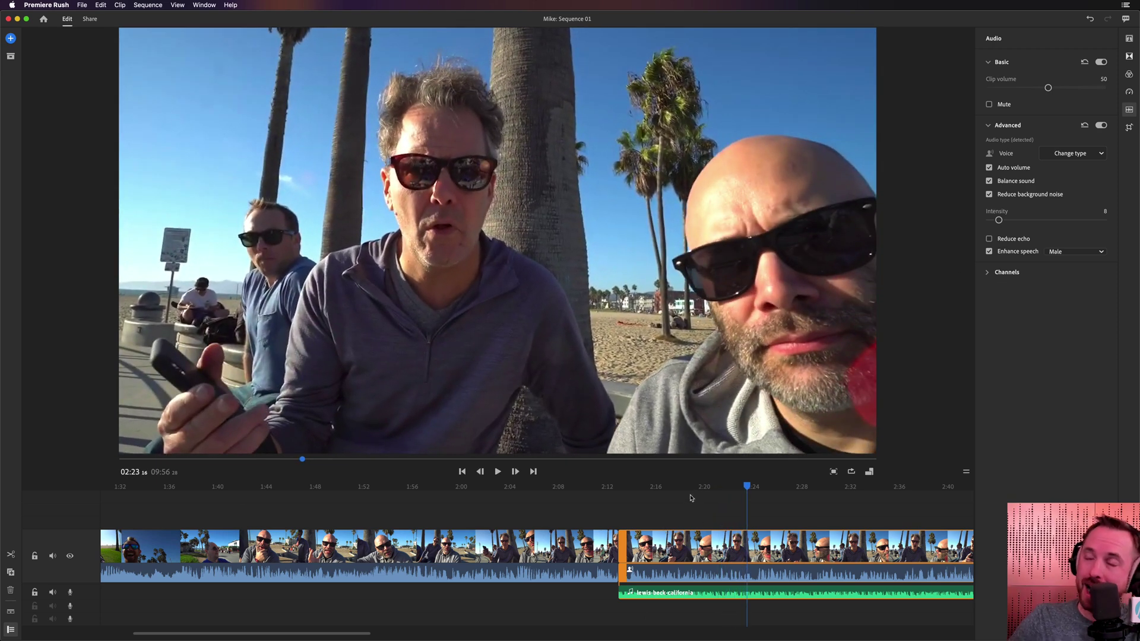
Turn on Auto duck for the music clip with Reduce by set to 0.
{"action": "left_click", "coordinate": [630, 594]}
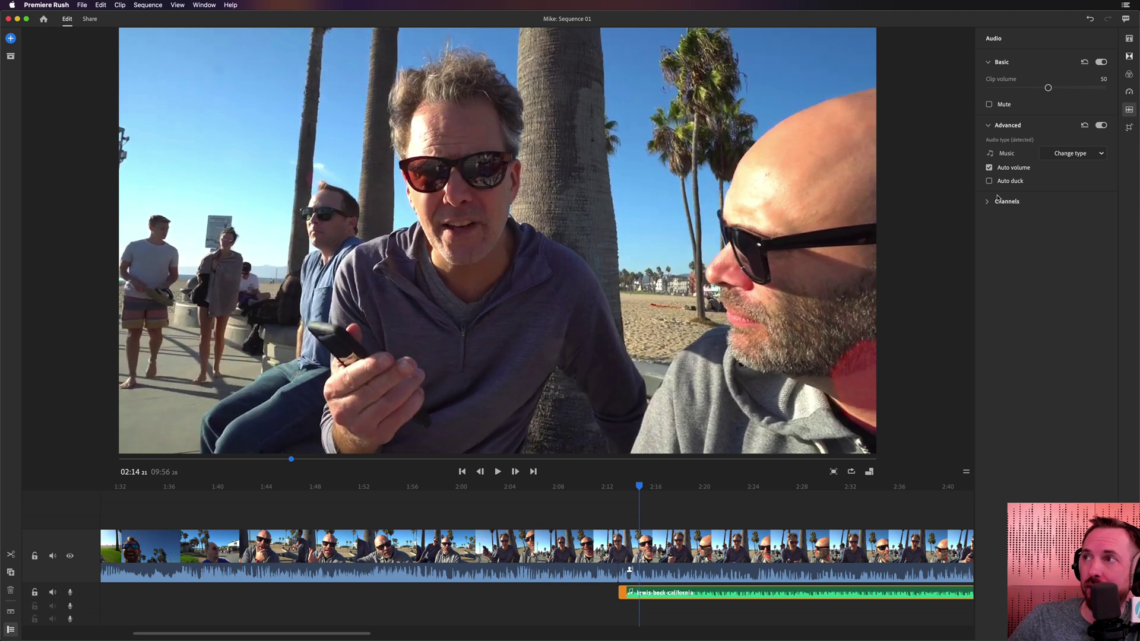
{"action": "left_click", "coordinate": [1013, 182]}
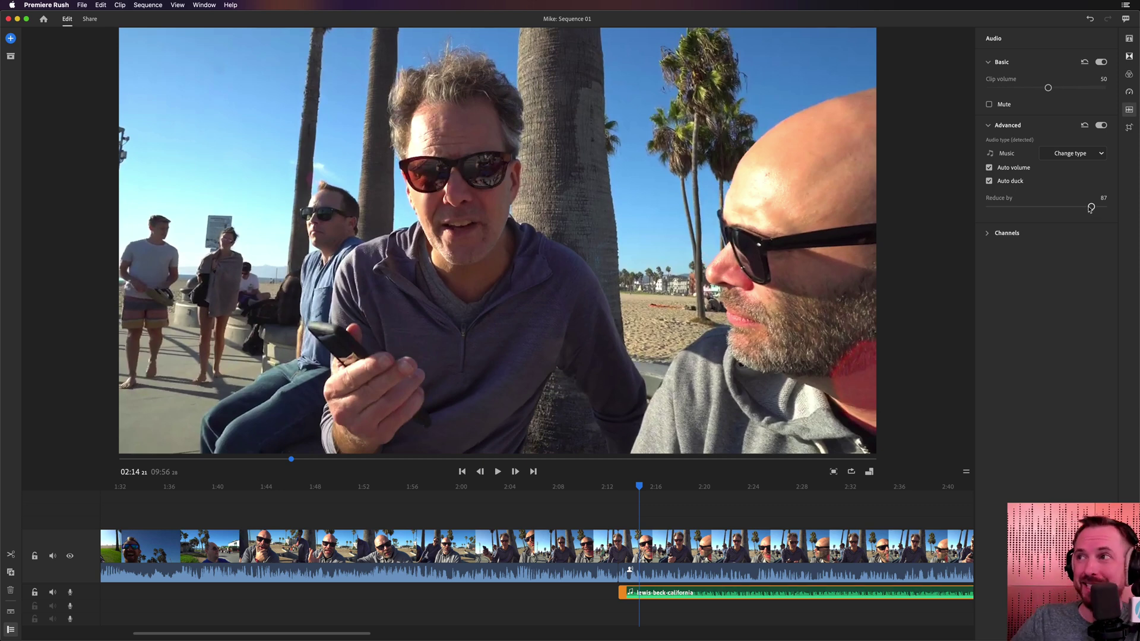
{"action": "left_click_drag", "start_coordinate": [1091, 207], "coordinate": [1008, 208]}
{"action": "key", "text": "space"}
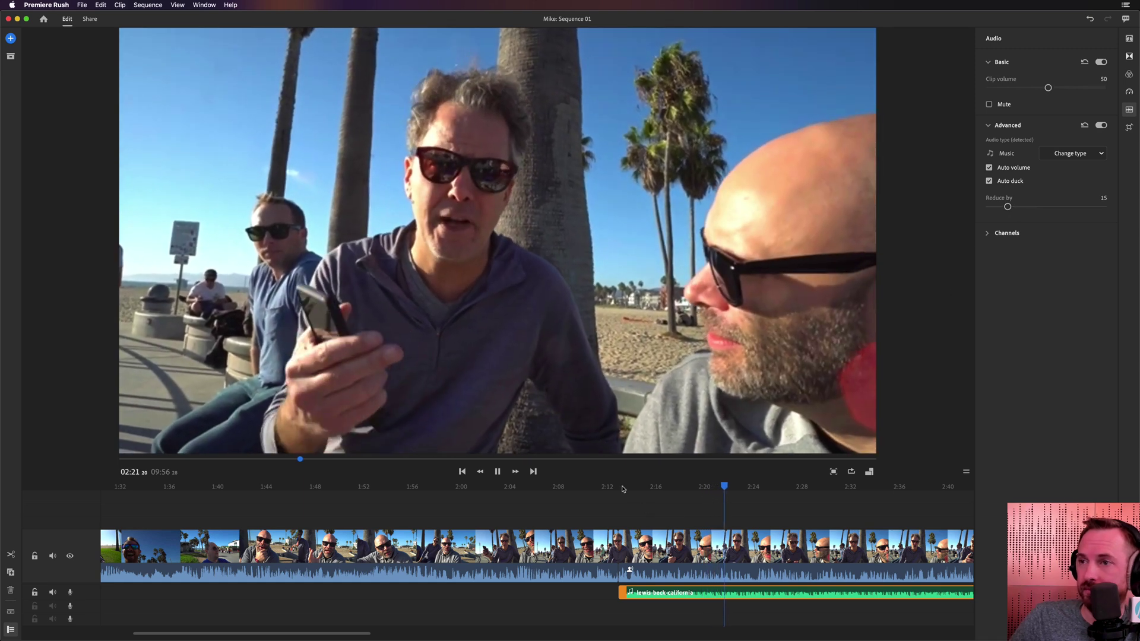
{"action": "left_click_drag", "start_coordinate": [1008, 207], "coordinate": [990, 207]}
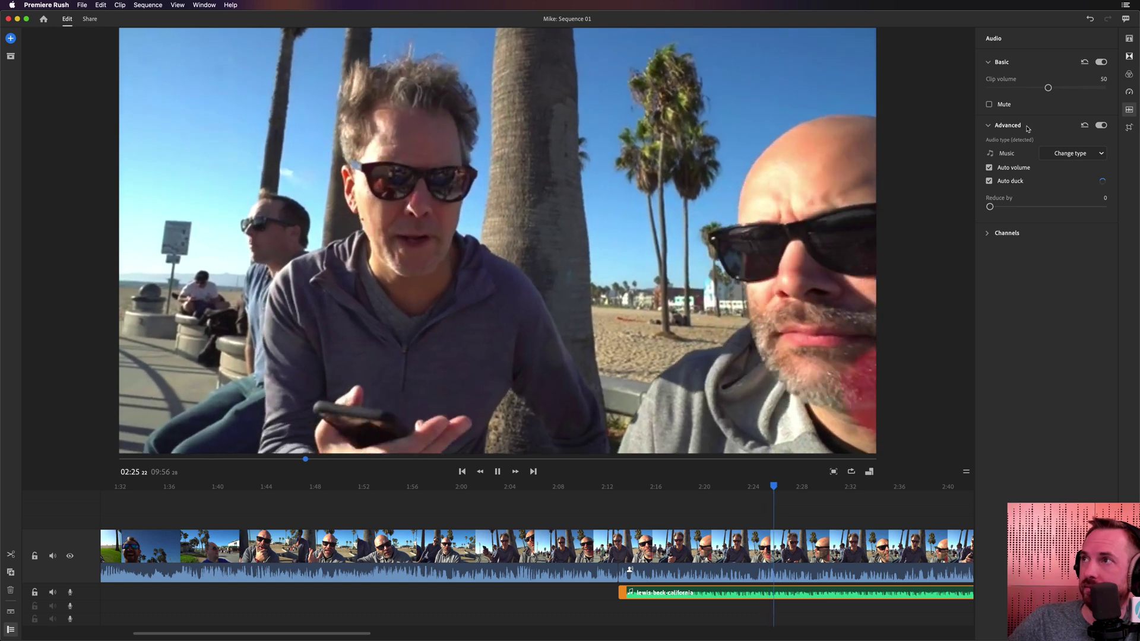
{"action": "left_click", "coordinate": [995, 127]}
{"action": "left_click", "coordinate": [995, 127]}
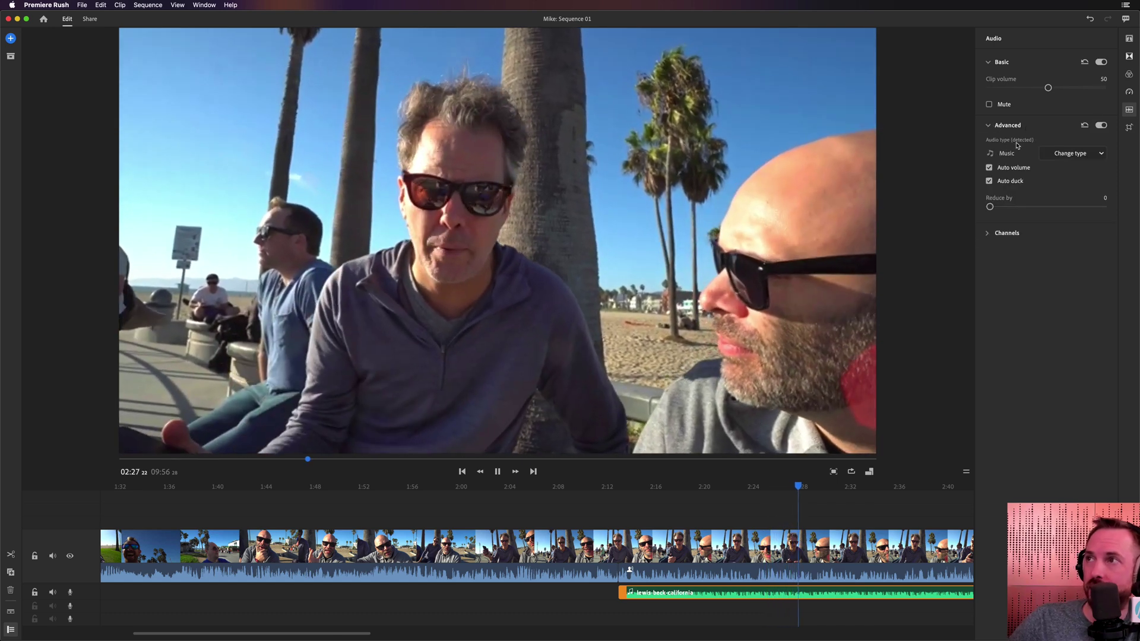
{"action": "key", "text": "space"}
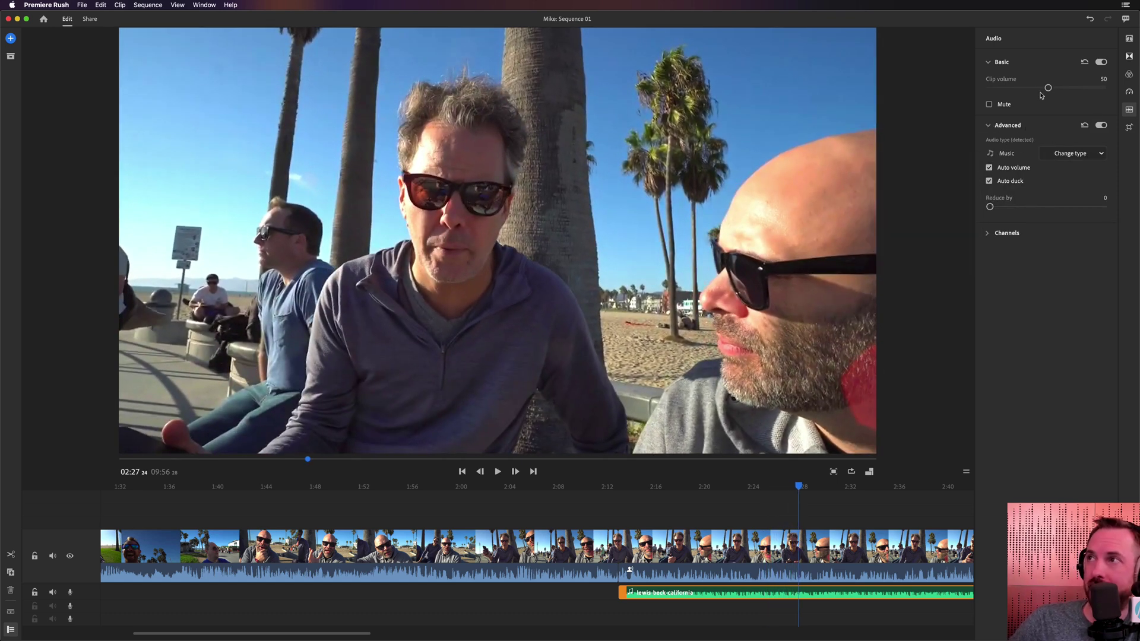
Raise the music clip volume to 78 and listen back.
{"action": "left_click_drag", "start_coordinate": [1048, 87], "coordinate": [1078, 90]}
{"action": "key", "text": "space"}
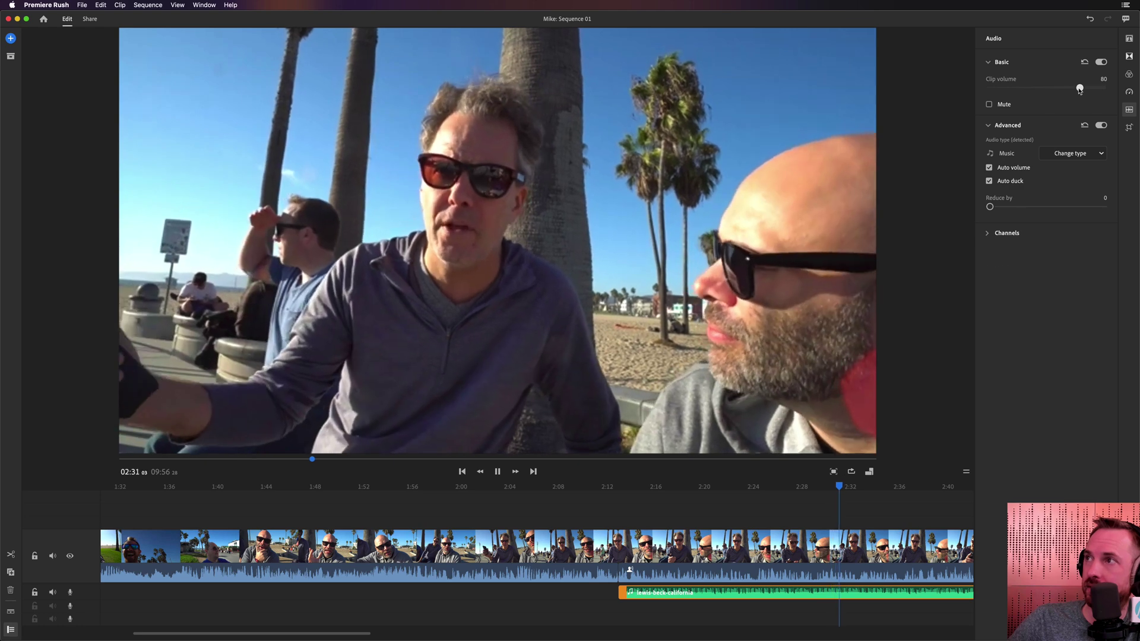
{"action": "key", "text": "space"}
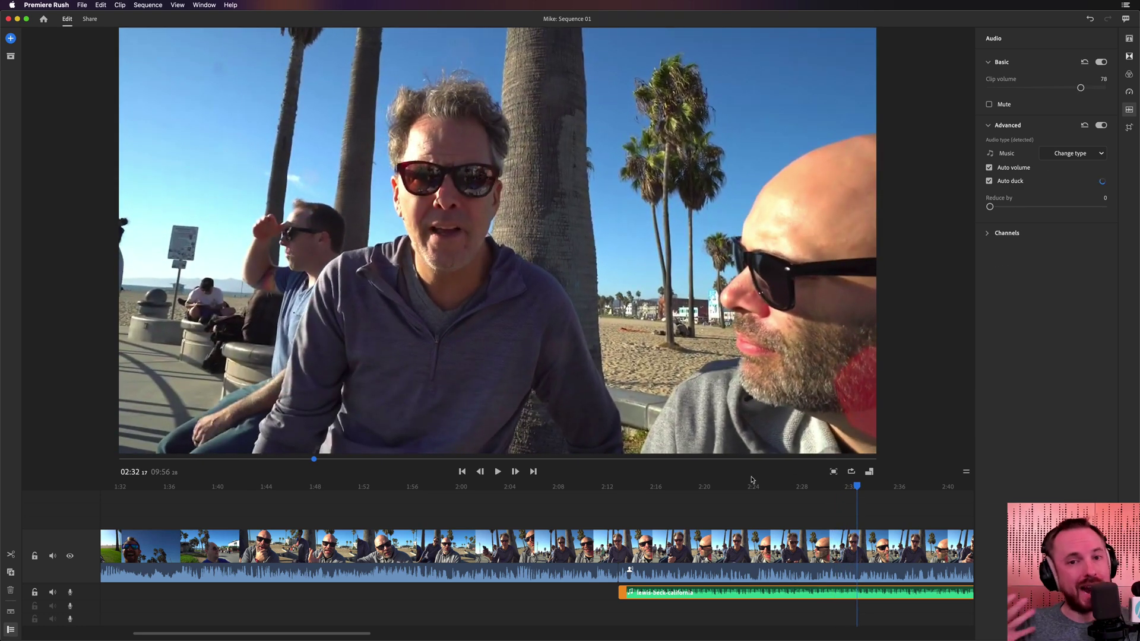
Split the music clip at about 2:48 and delete everything after the cut.
{"action": "left_click", "coordinate": [620, 487]}
{"action": "key", "text": "space"}
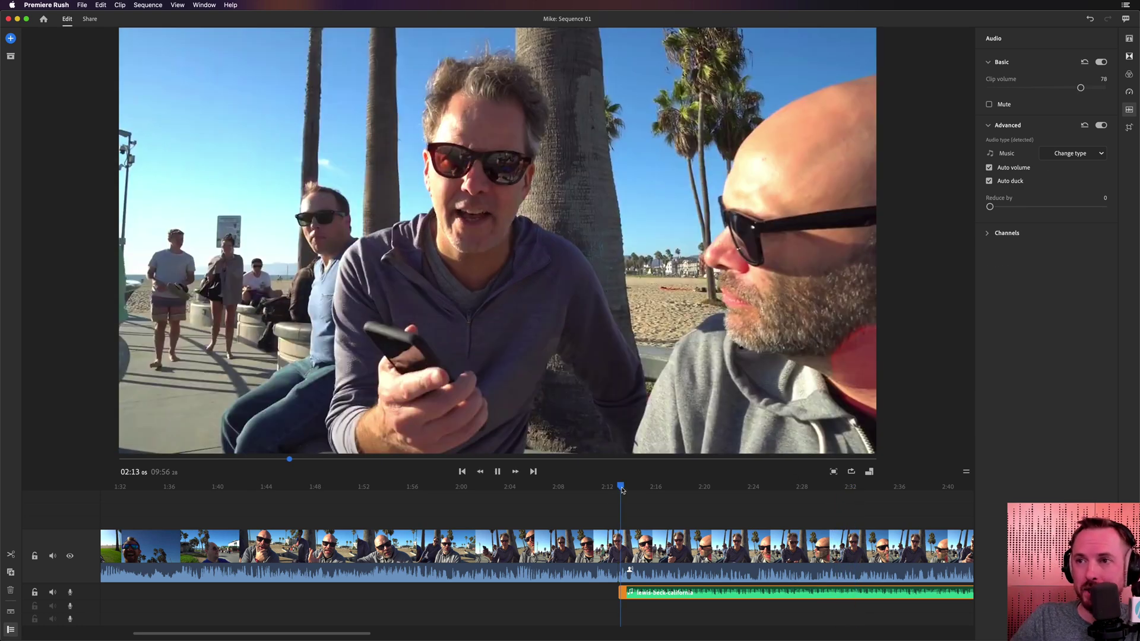
{"action": "key", "text": "minus"}
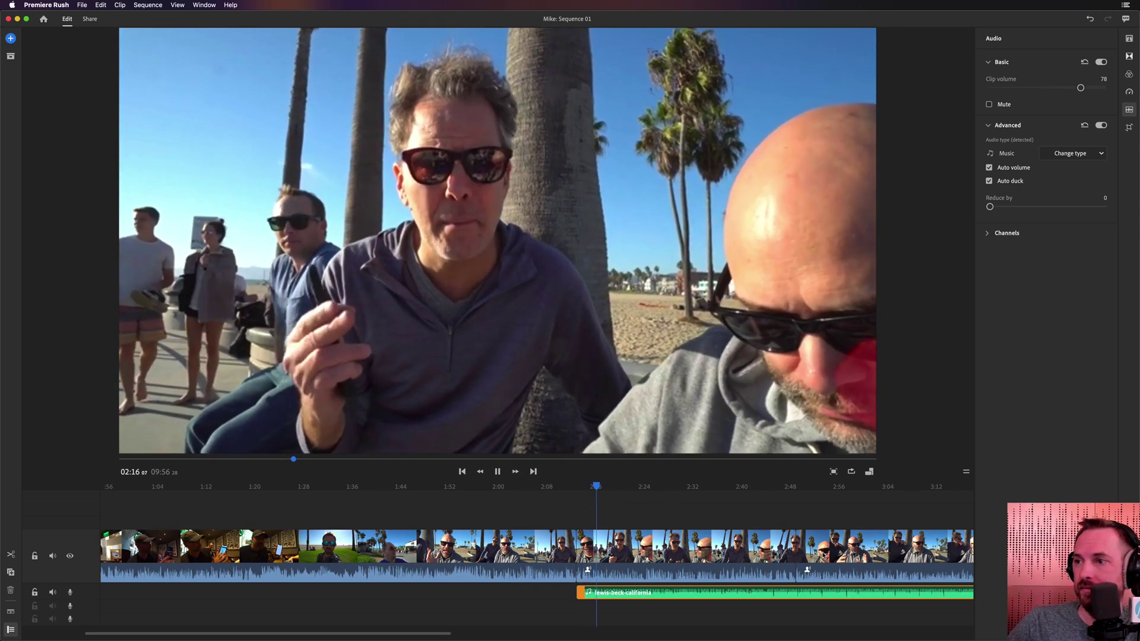
{"action": "left_click", "coordinate": [788, 492]}
{"action": "key", "text": "equal"}
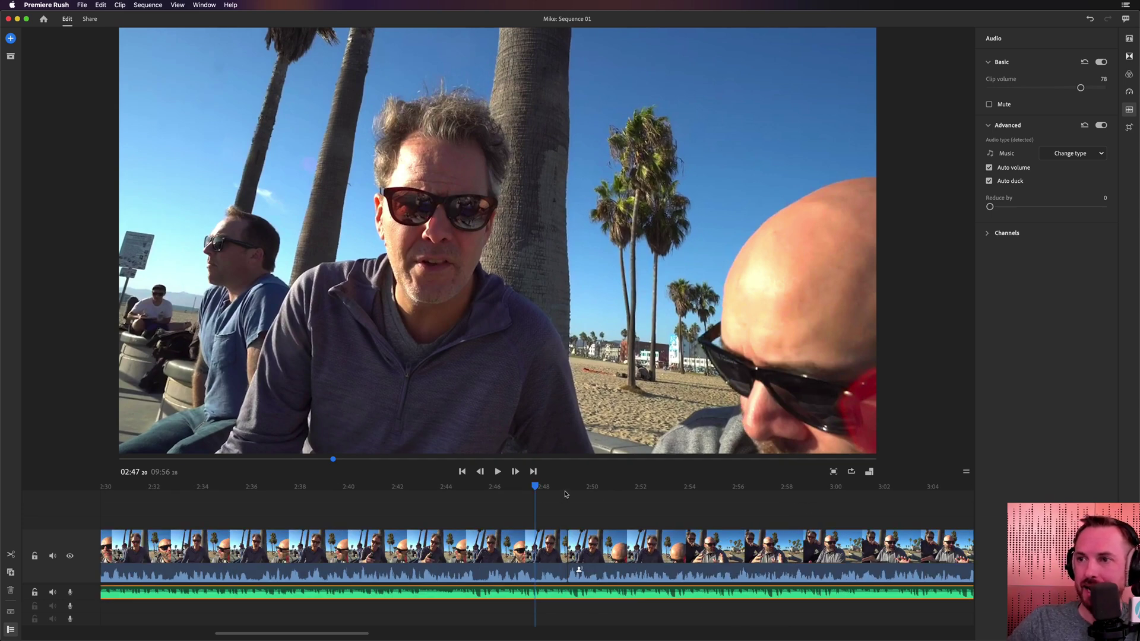
{"action": "left_click", "coordinate": [566, 489]}
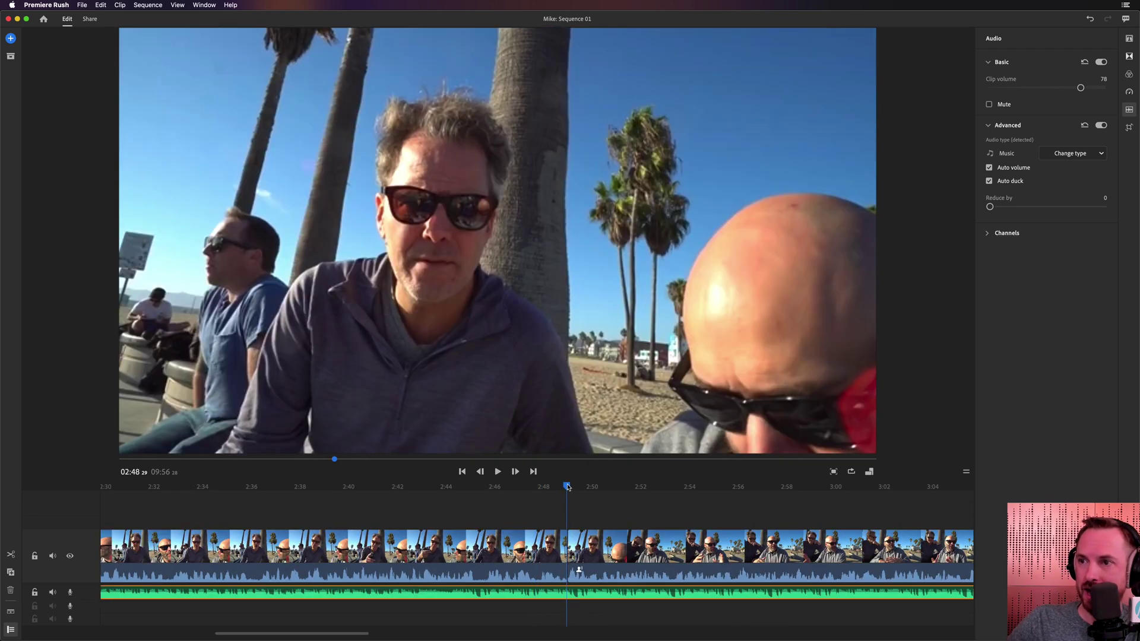
{"action": "left_click", "coordinate": [566, 487]}
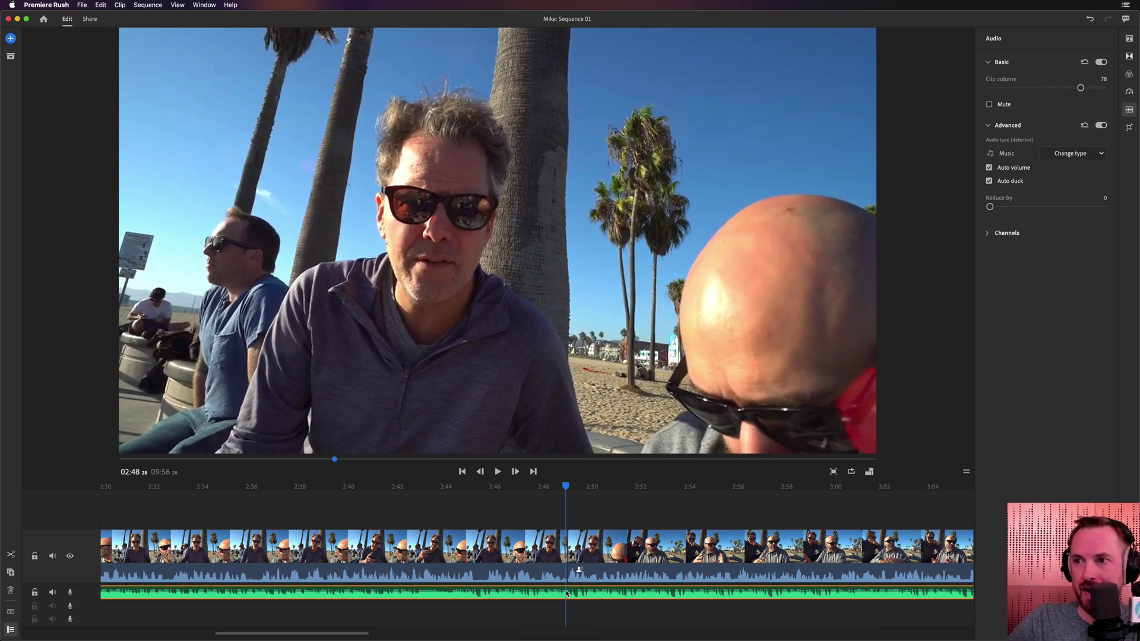
{"action": "key", "text": "super+k"}
{"action": "key", "text": "Delete"}
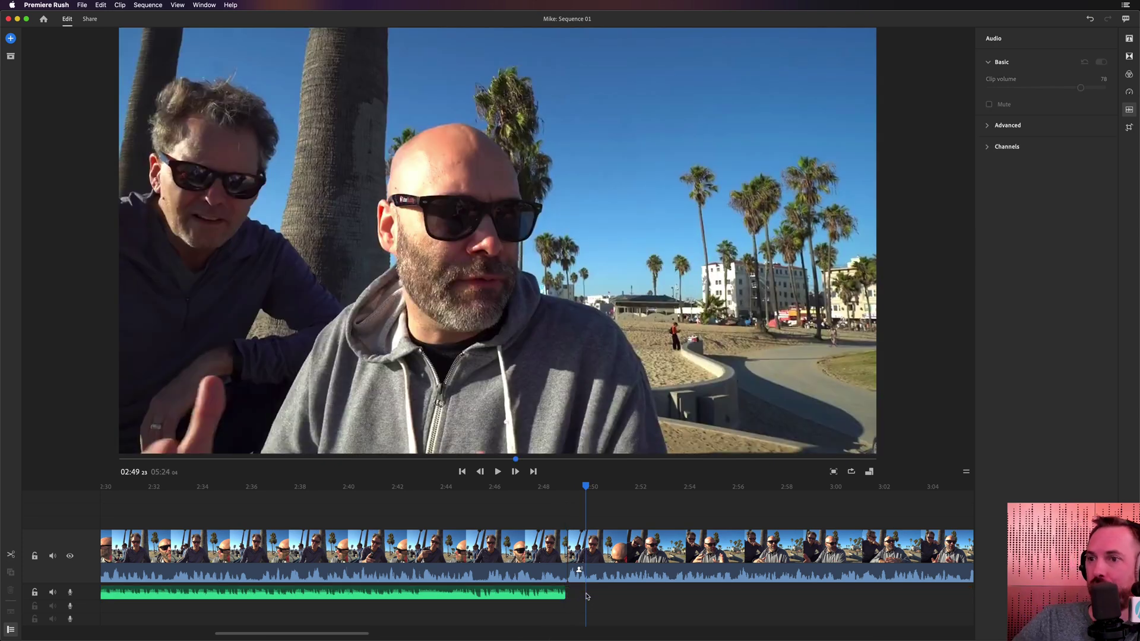
{"action": "left_click", "coordinate": [543, 597]}
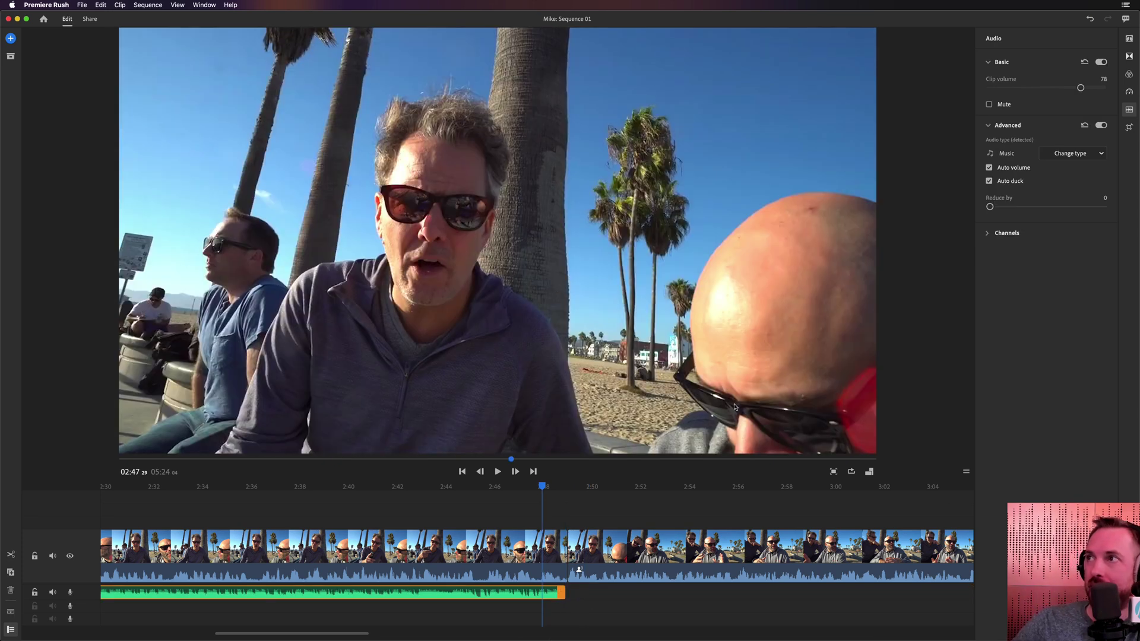
Drag the Cross Dissolve preset onto the end of the music clip.
{"action": "left_click", "coordinate": [1129, 57]}
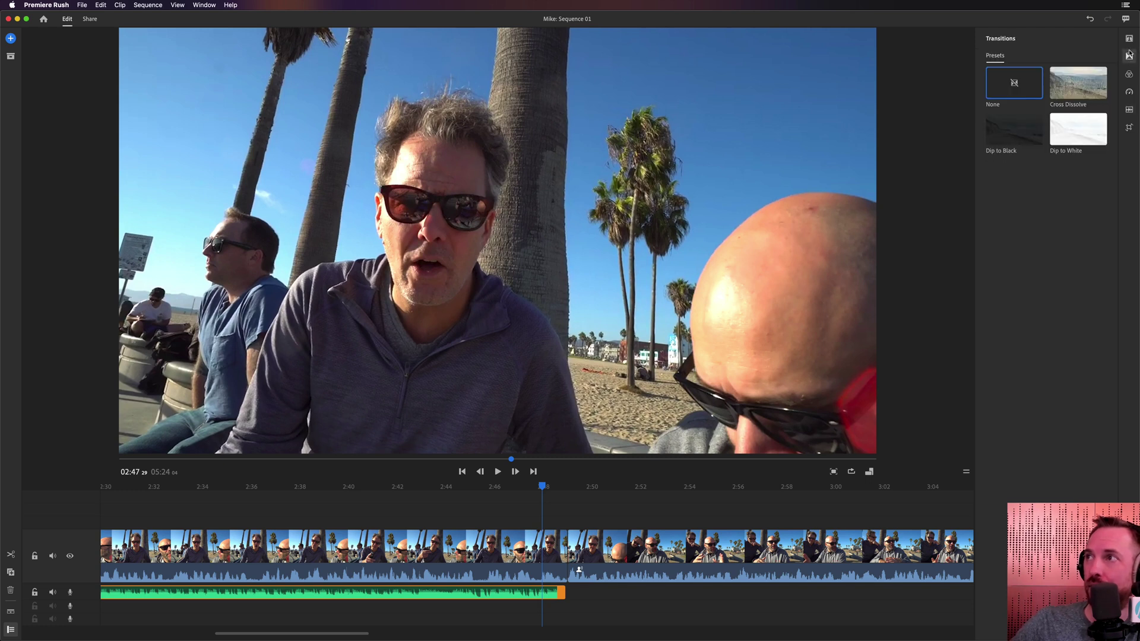
{"action": "left_click", "coordinate": [1077, 86]}
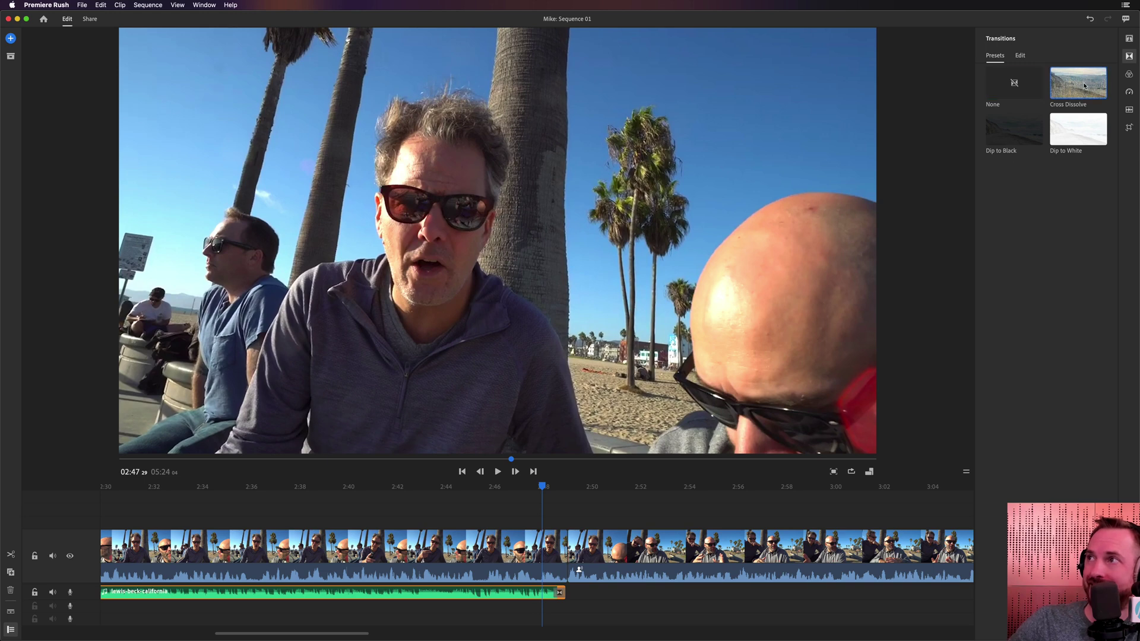
{"action": "left_click_drag", "start_coordinate": [1084, 86], "coordinate": [501, 593]}
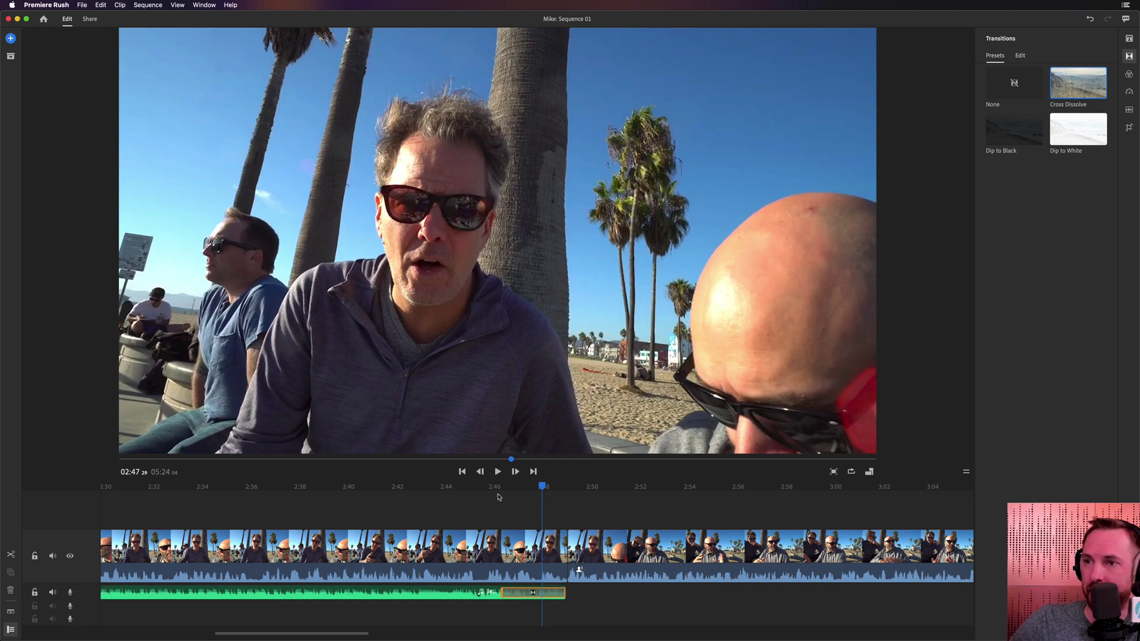
Review the fade-out from 2:46, then add Cross Dissolve over the video cut.
{"action": "left_click", "coordinate": [498, 497]}
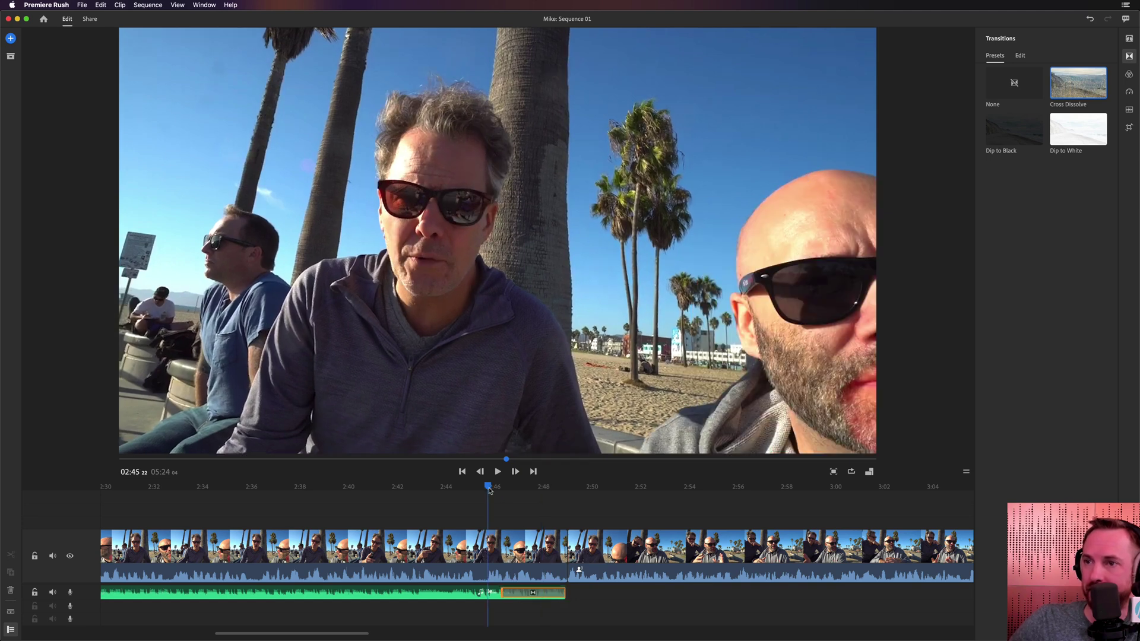
{"action": "key", "text": "space"}
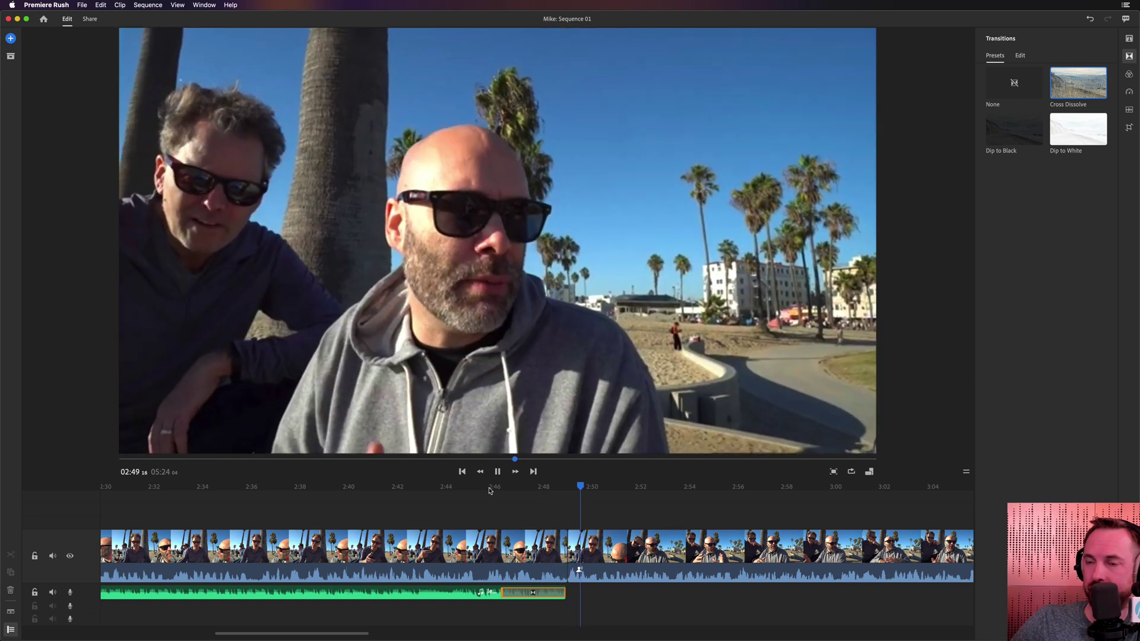
{"action": "key", "text": "space"}
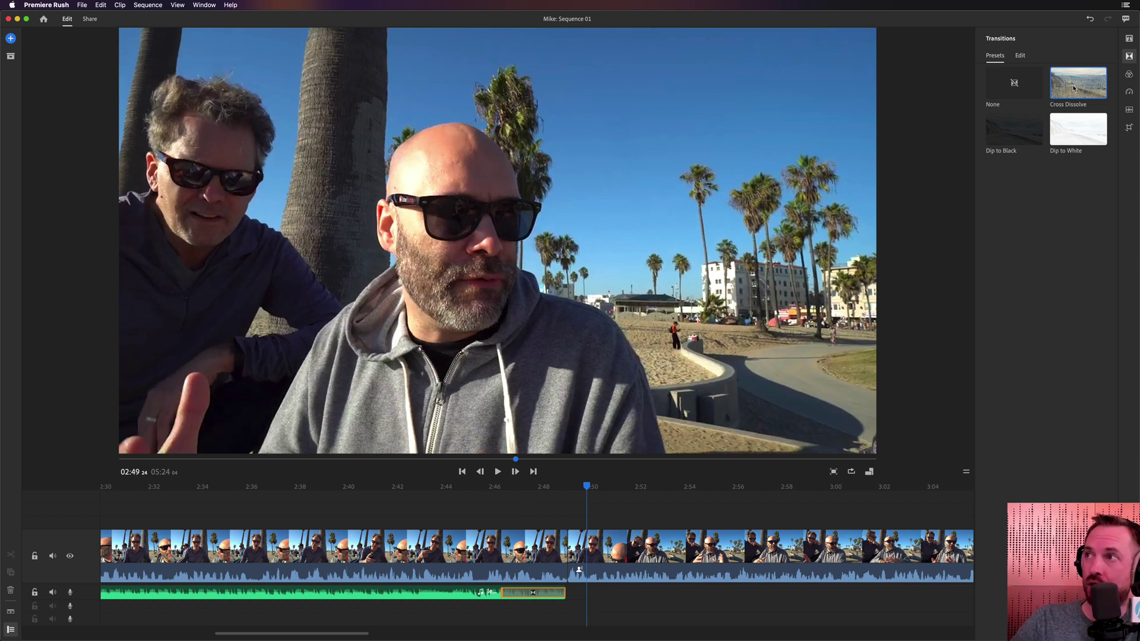
{"action": "mouse_move", "coordinate": [1073, 88]}
{"action": "left_mouse_down"}
{"action": "mouse_move", "coordinate": [567, 585]}
{"action": "mouse_move", "coordinate": [571, 571]}
{"action": "mouse_move", "coordinate": [552, 573]}
{"action": "left_mouse_up"}
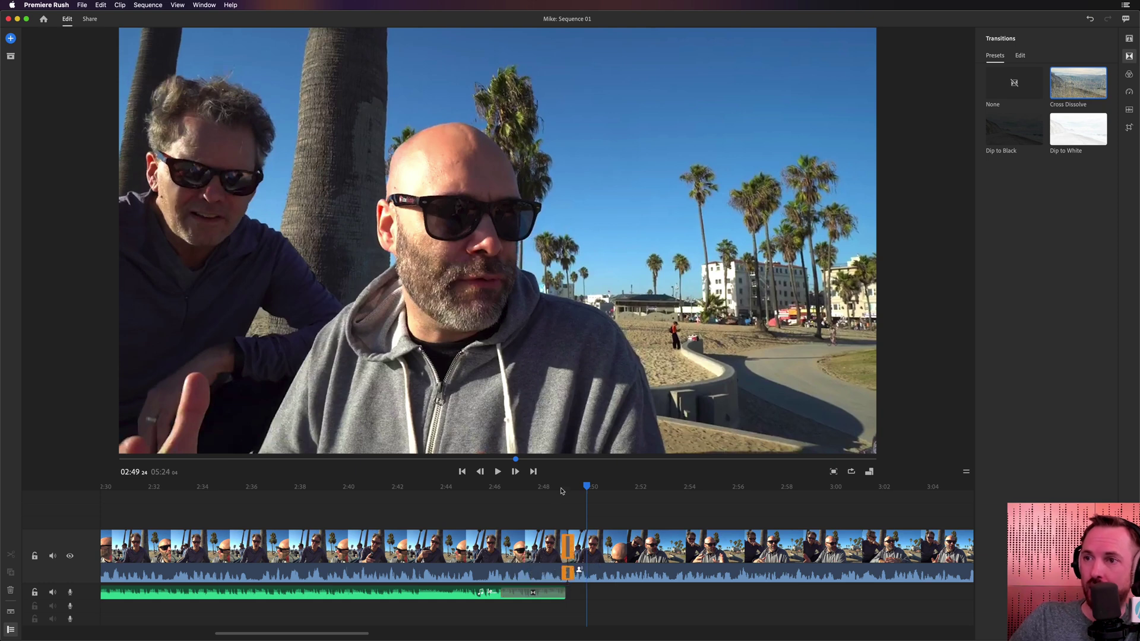
Review the video cut near 2:49 and trim its edit point to the playhead.
{"action": "left_click", "coordinate": [558, 488]}
{"action": "key", "text": "space"}
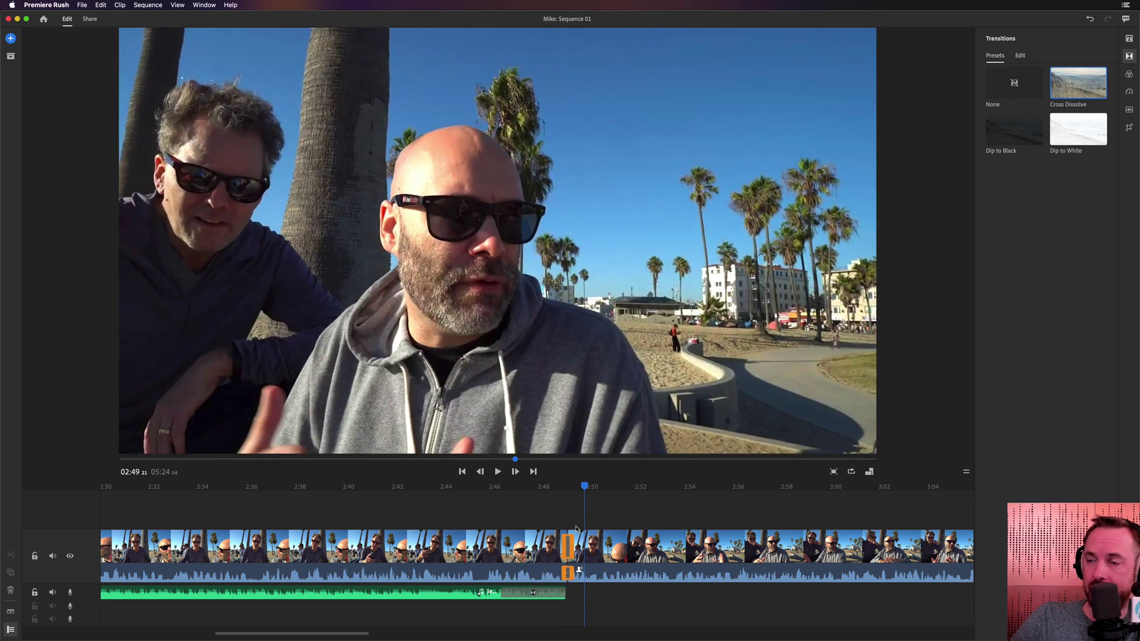
{"action": "left_click", "coordinate": [578, 526]}
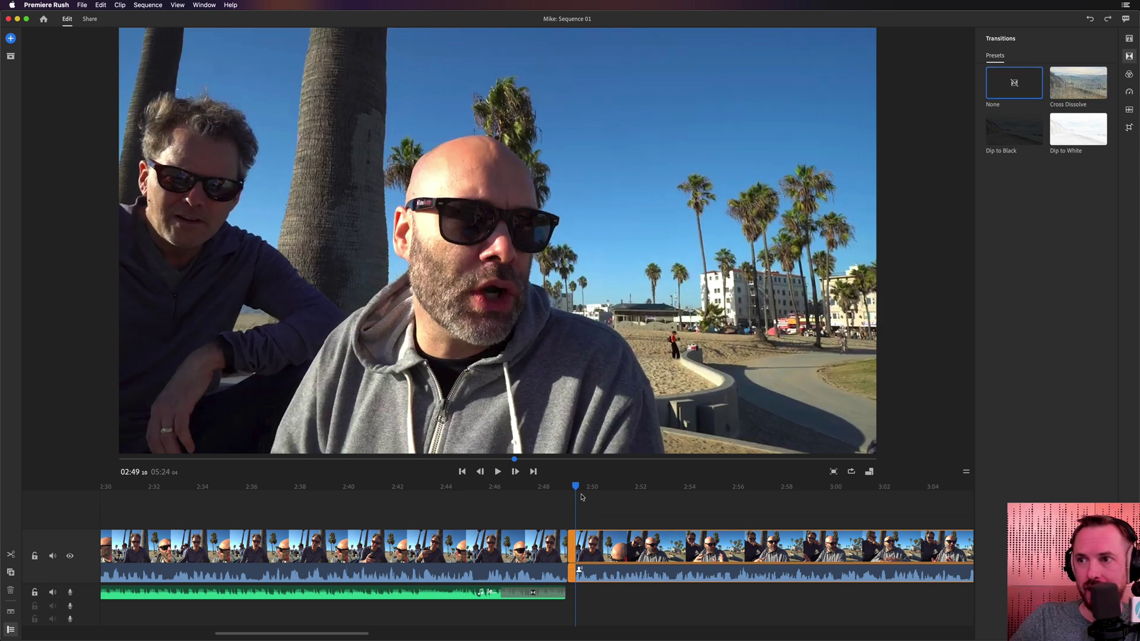
{"action": "key", "text": "space"}
{"action": "key", "text": "space"}
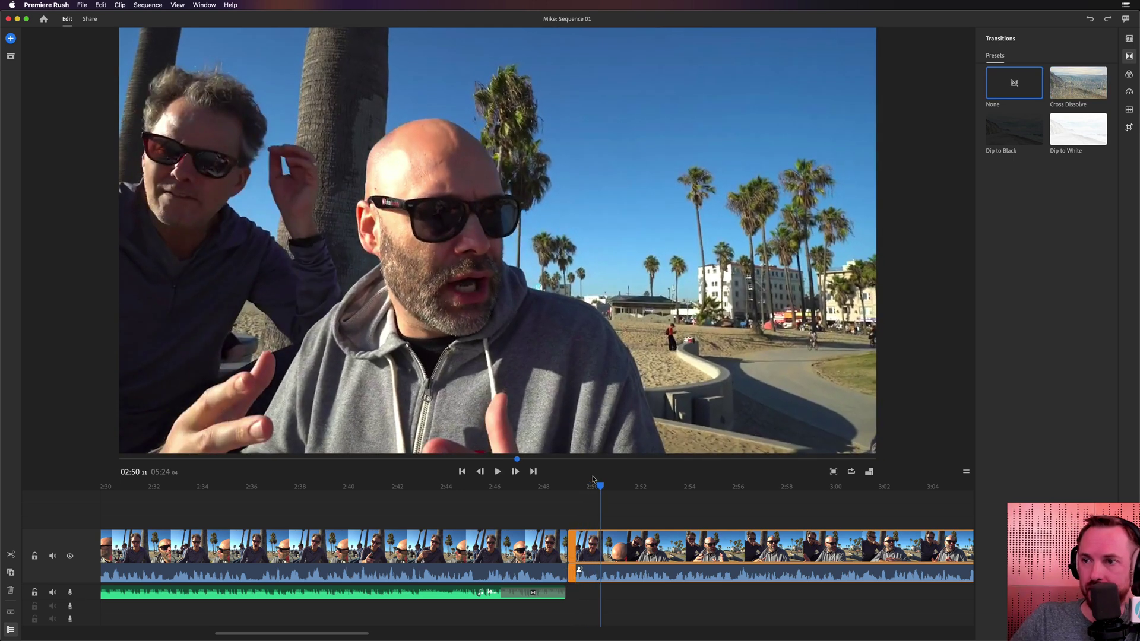
{"action": "left_click_drag", "start_coordinate": [570, 552], "coordinate": [603, 552]}
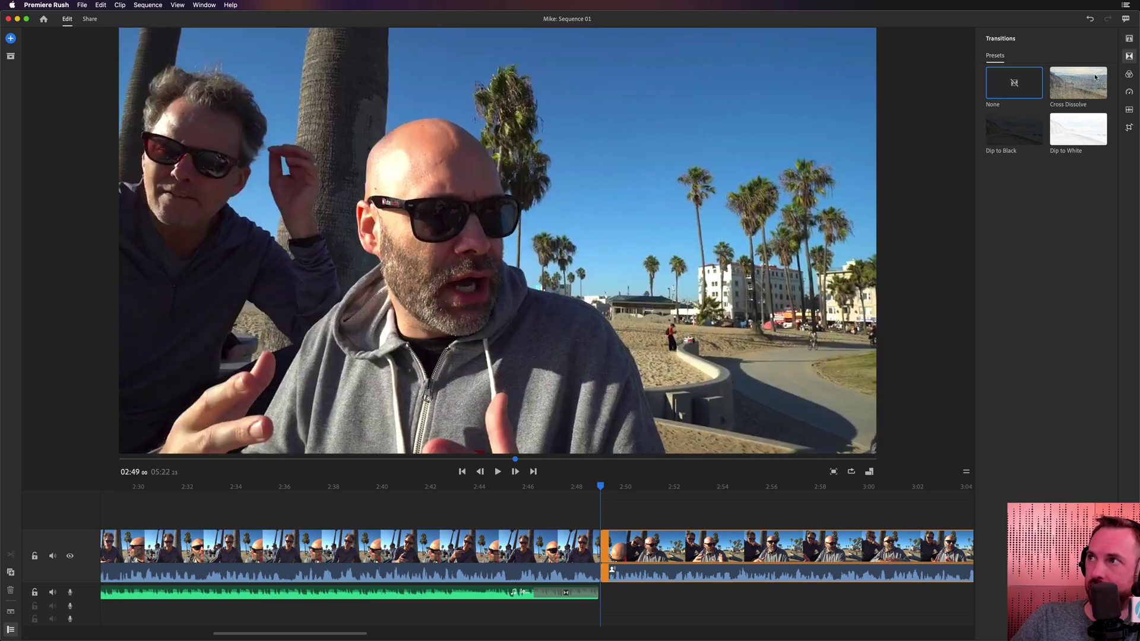
Add a Cross Dissolve between the two beach shots at the cut and preview it.
{"action": "left_click_drag", "start_coordinate": [1095, 77], "coordinate": [601, 544]}
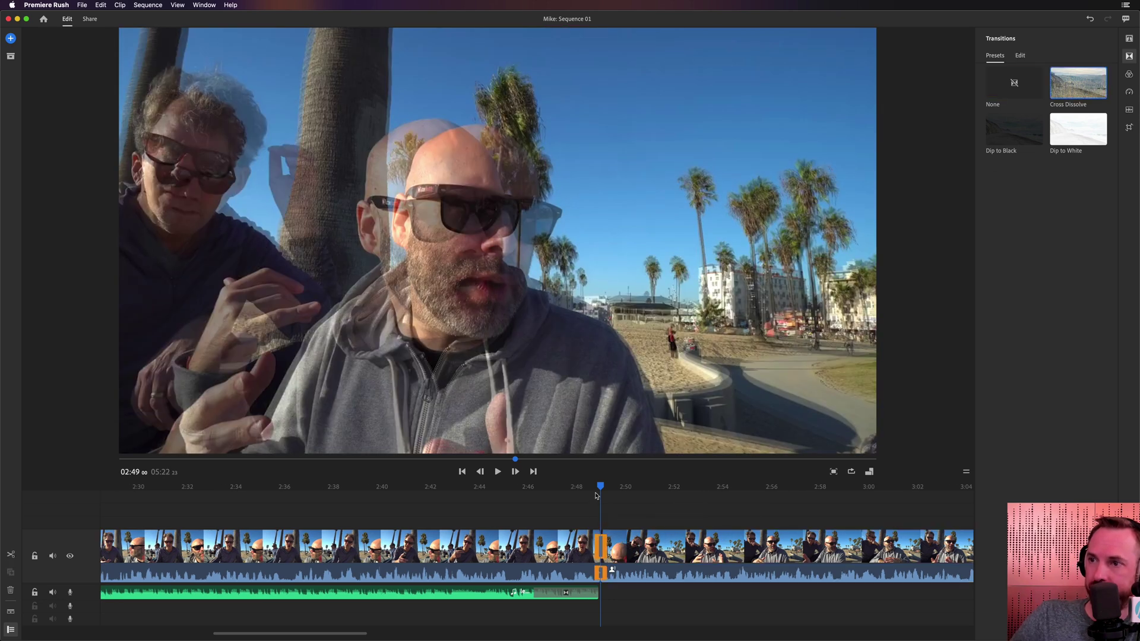
{"action": "key", "text": "space"}
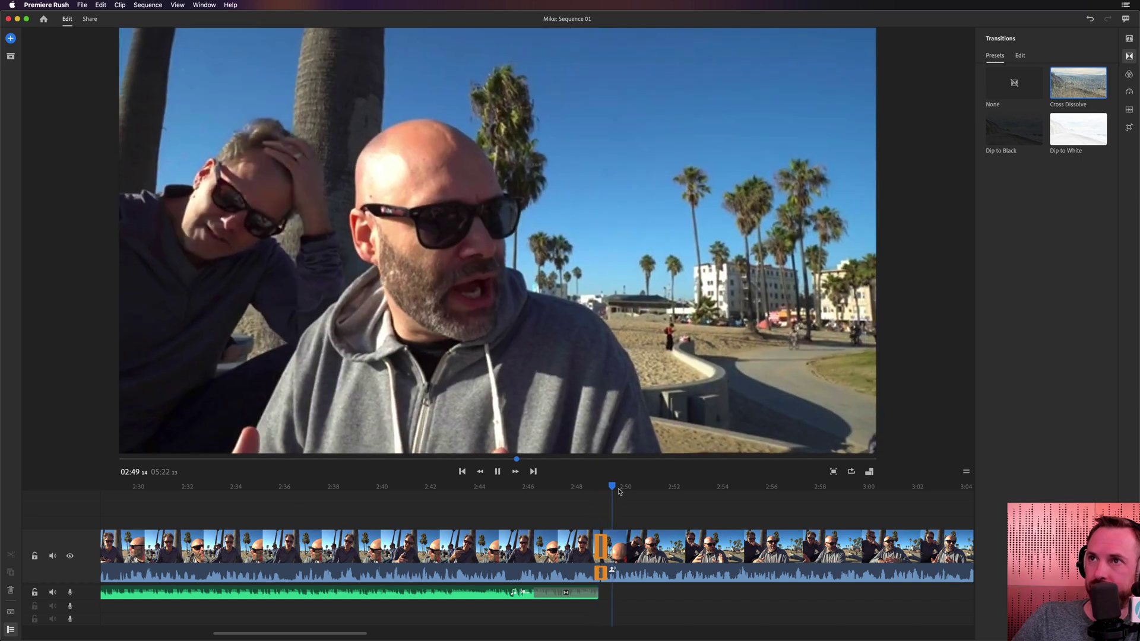
{"action": "key", "text": "space"}
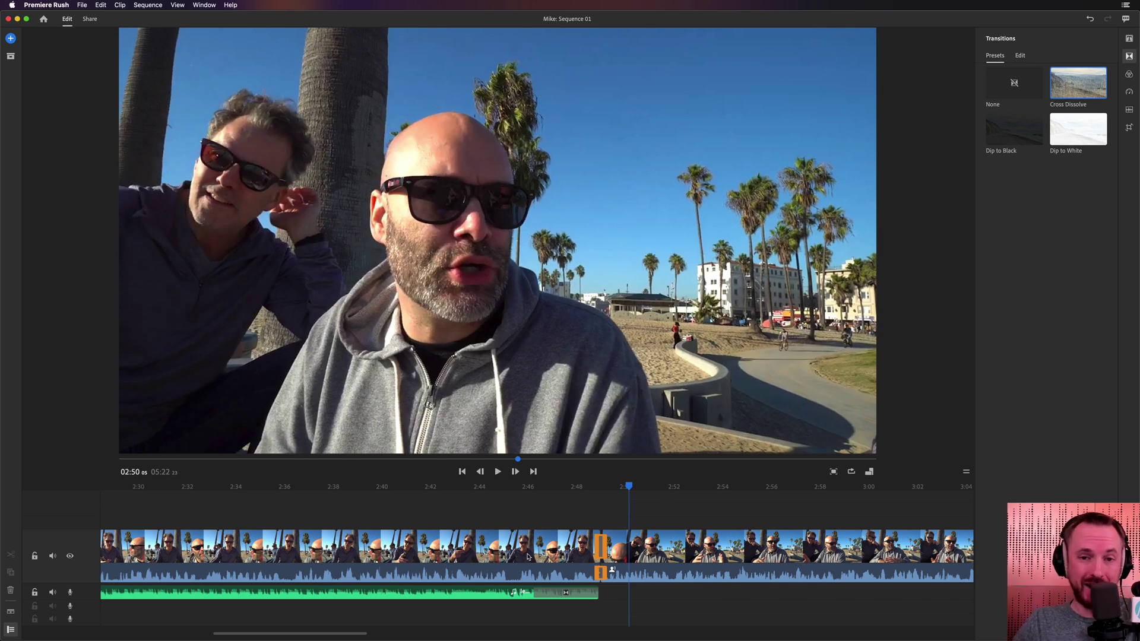
{"action": "scroll", "coordinate": [528, 556], "scroll_direction": "left", "scroll_amount": 10}
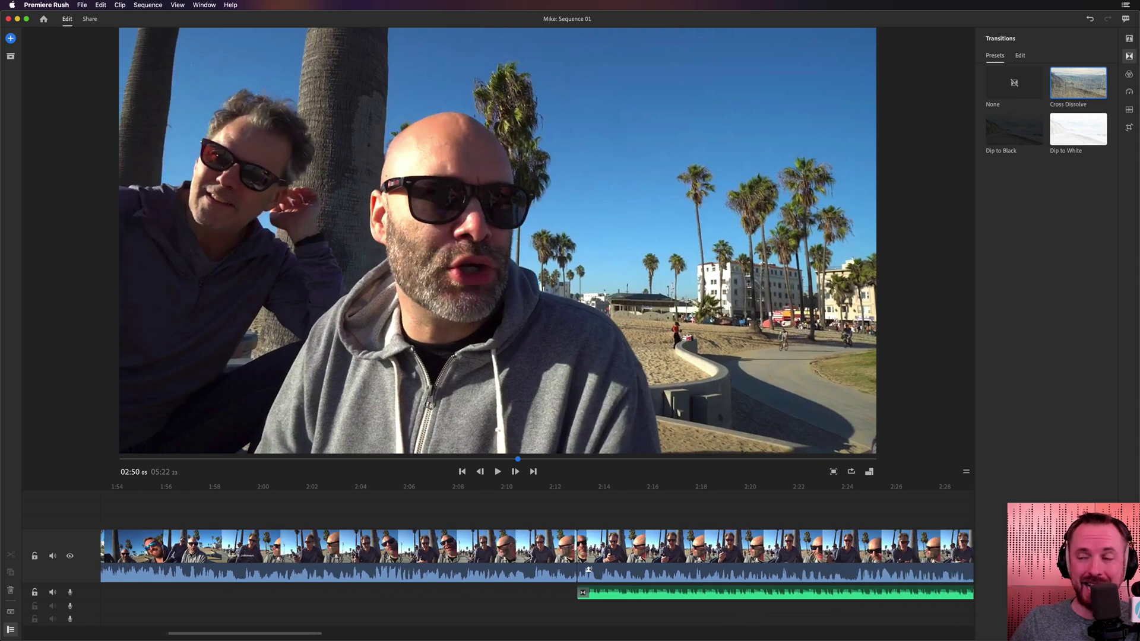
{"action": "scroll", "coordinate": [528, 555], "scroll_direction": "right", "scroll_amount": 9}
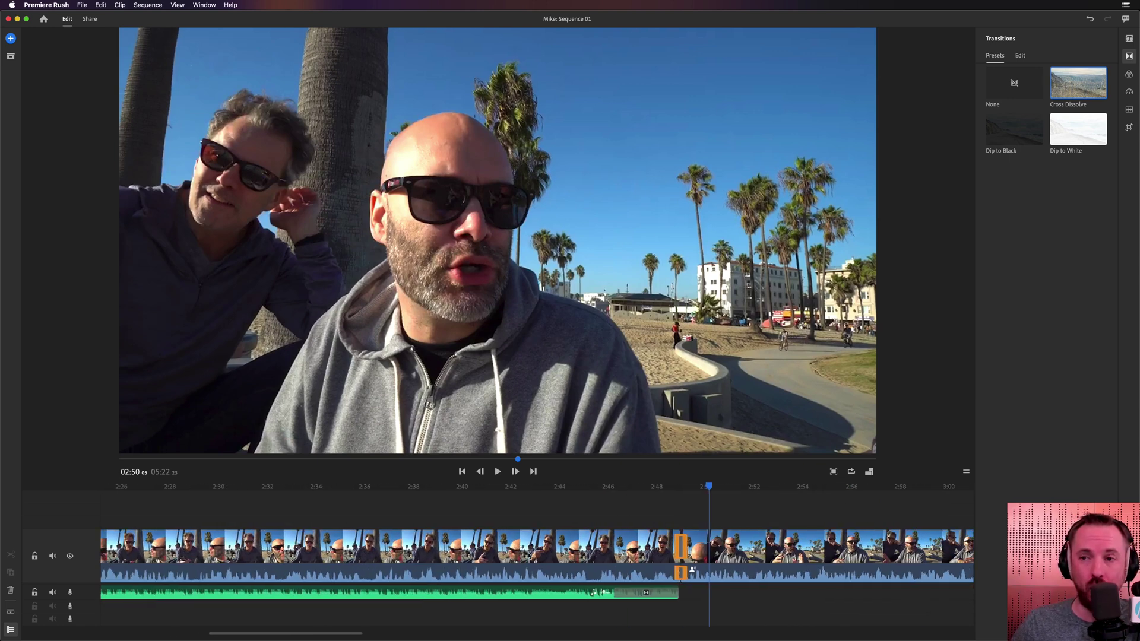